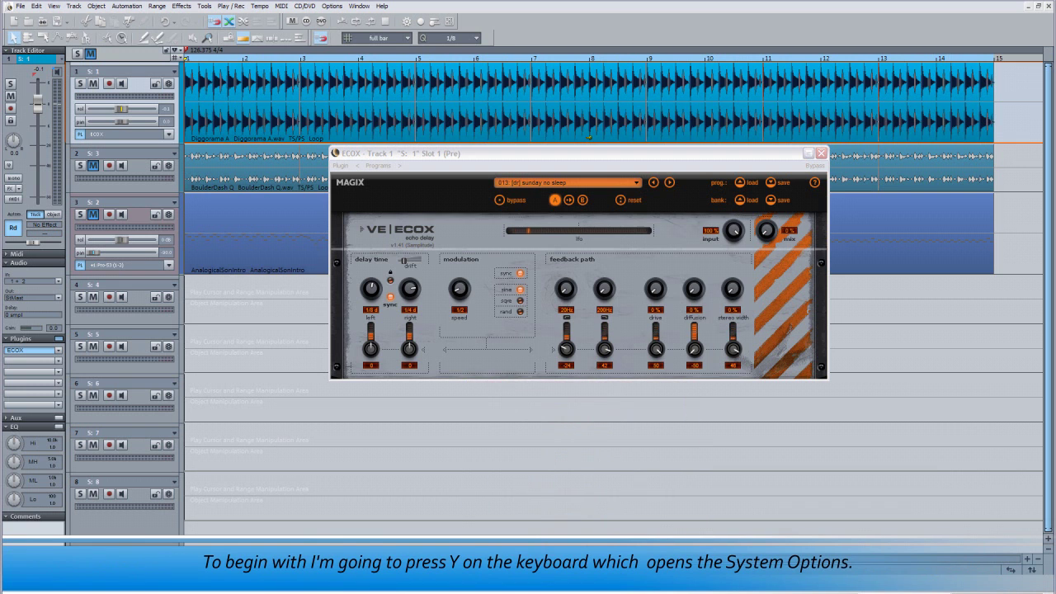
- Open the Hardware Controller settings in System Options and add a new controller based on the #empty template
key("y")
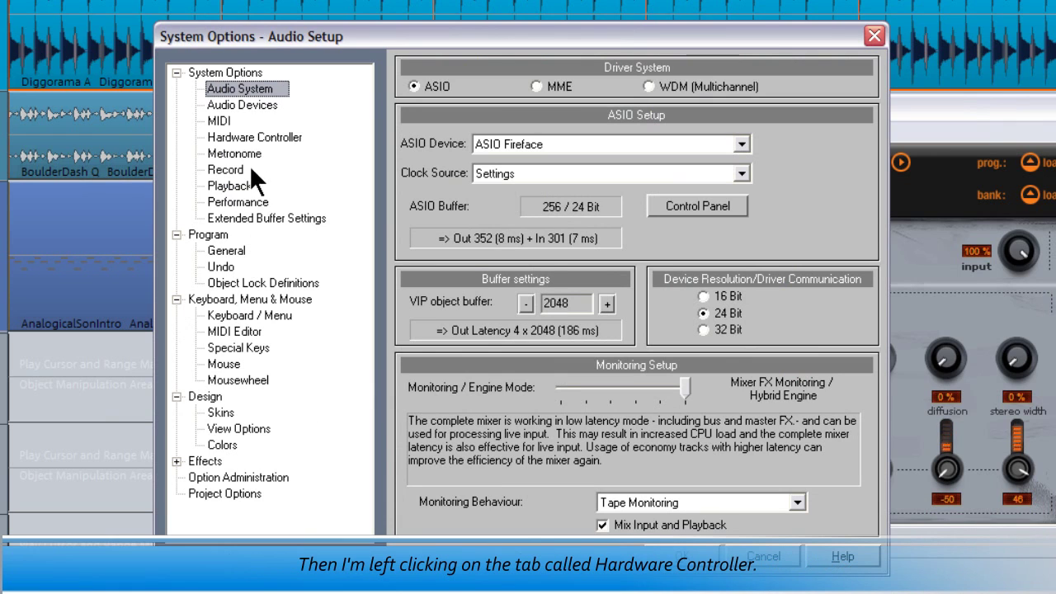
left_click(287, 138)
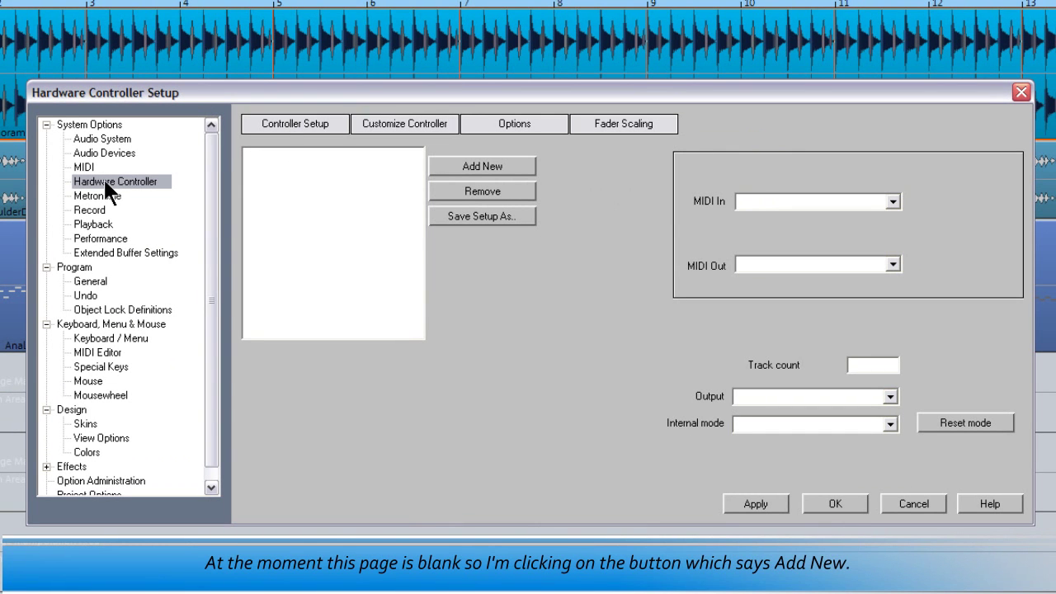
left_click(522, 167)
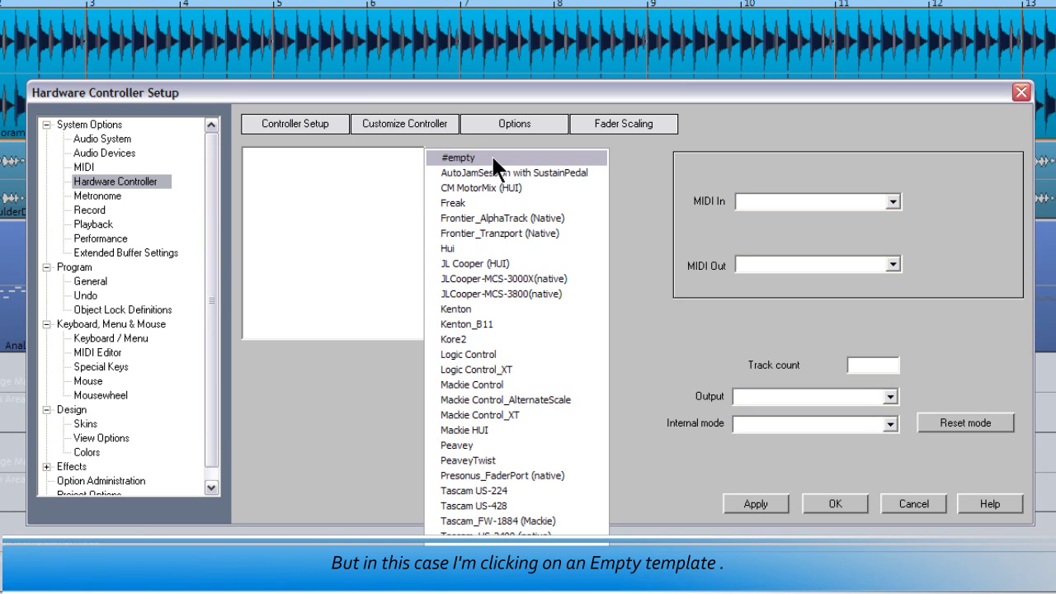
left_click(493, 158)
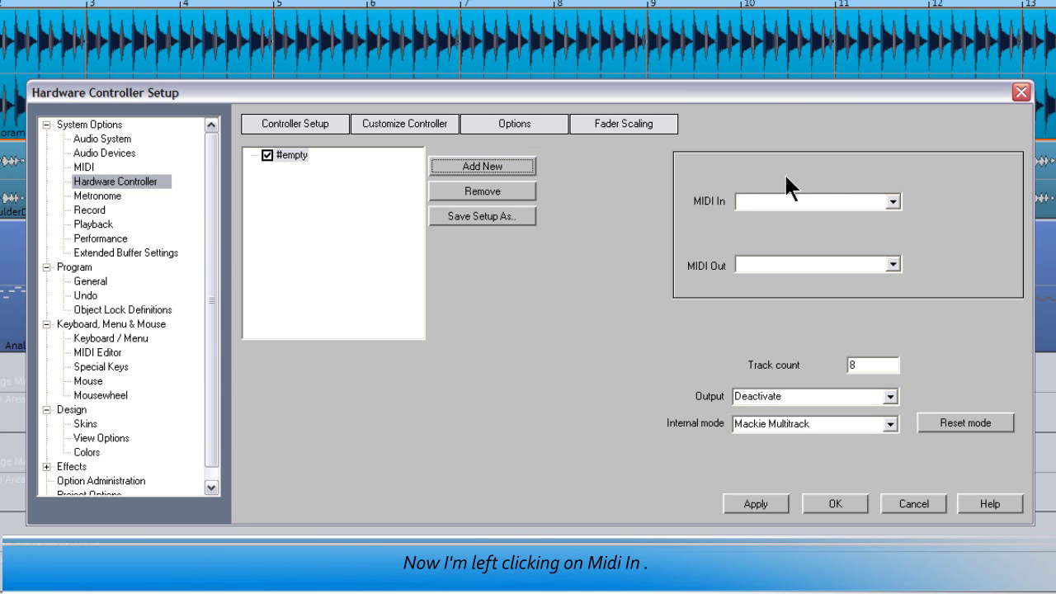
- Set both MIDI In and MIDI Out of the new controller to USB Audio Device
left_click(892, 202)
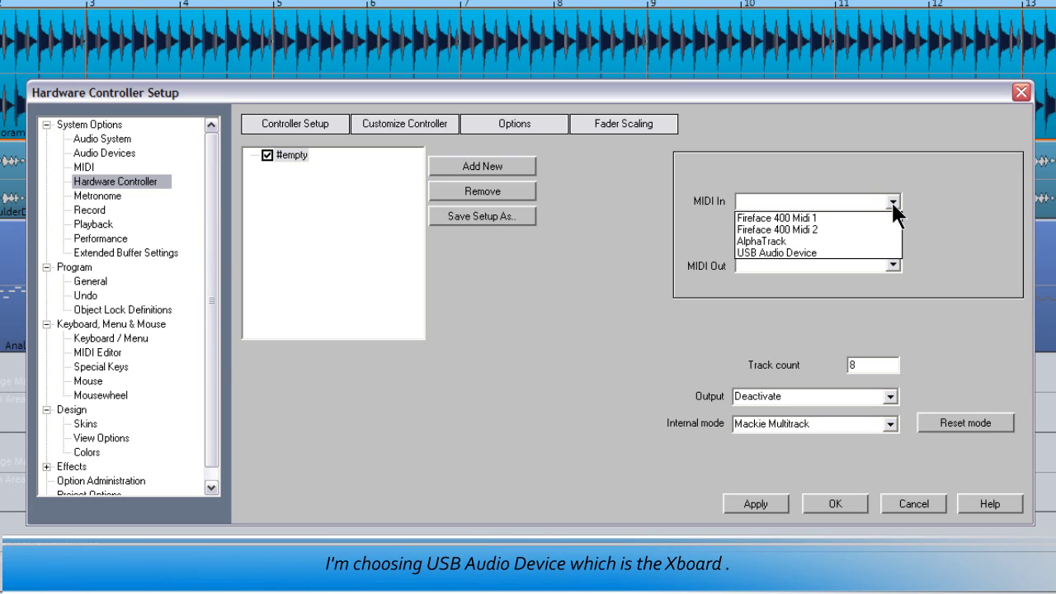
left_click(871, 250)
left_click(892, 265)
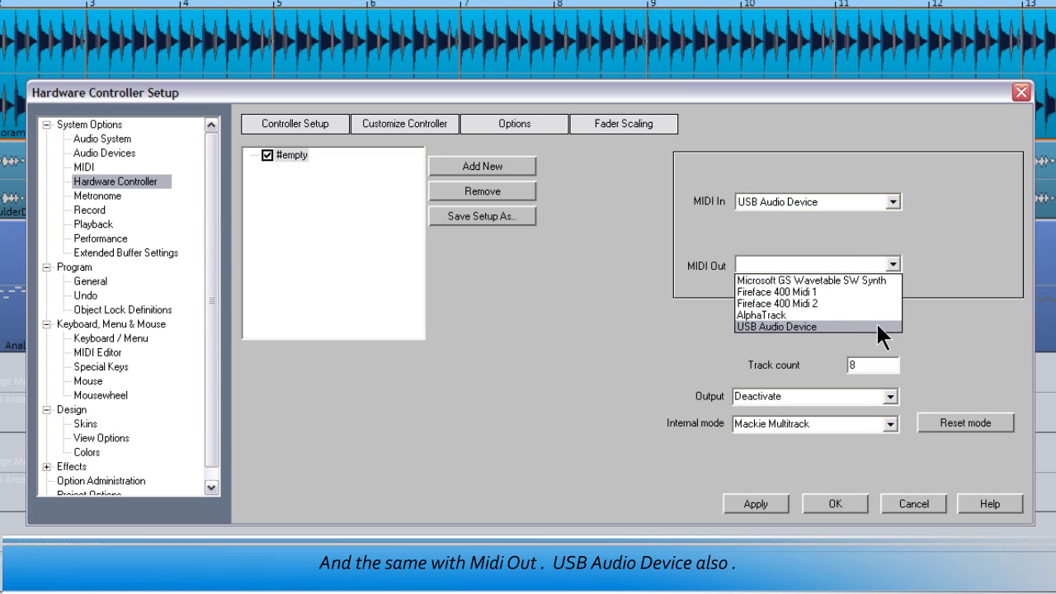
left_click(877, 327)
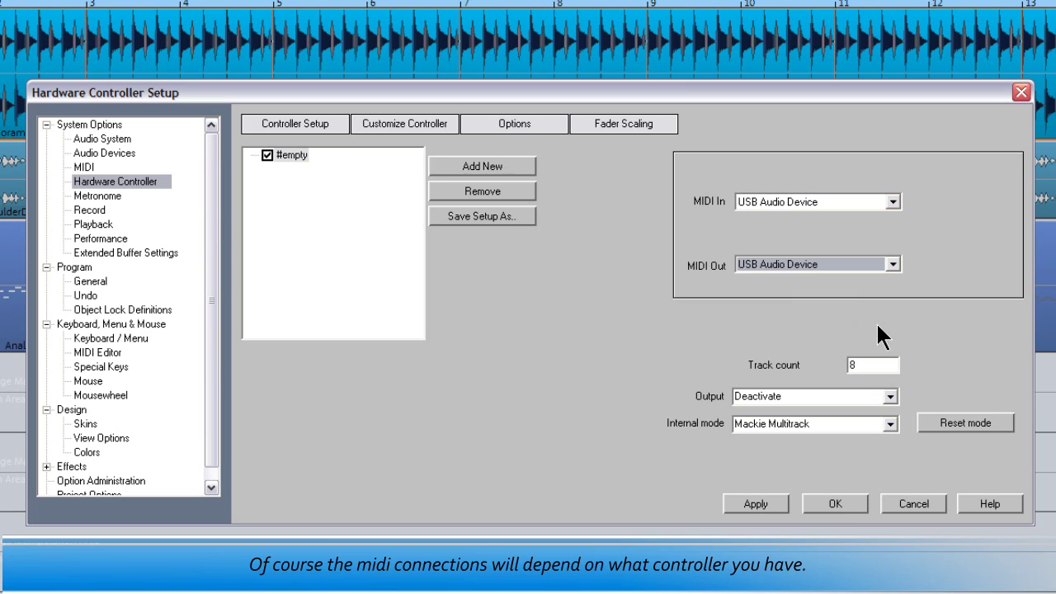
- Set the controller's track count to 1 and its output to Send Echo
left_click(870, 368)
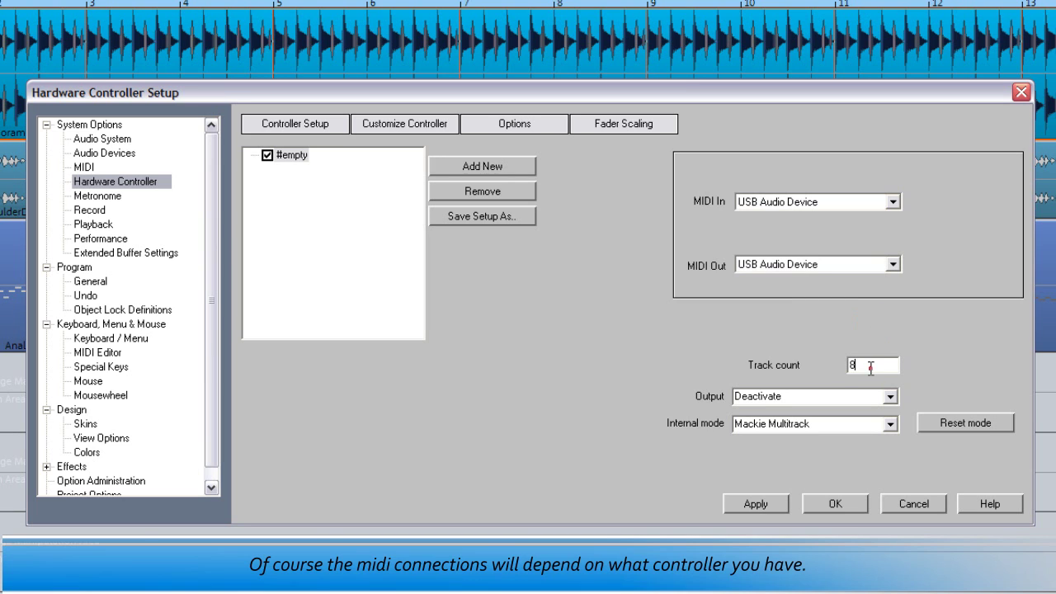
left_click_drag(871, 368, 836, 363)
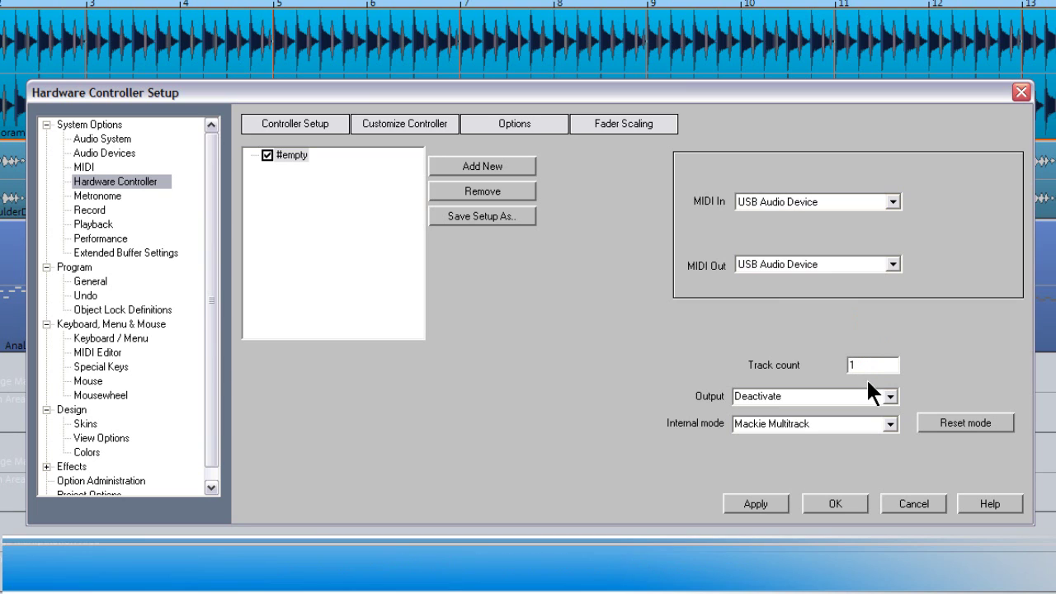
left_click(889, 396)
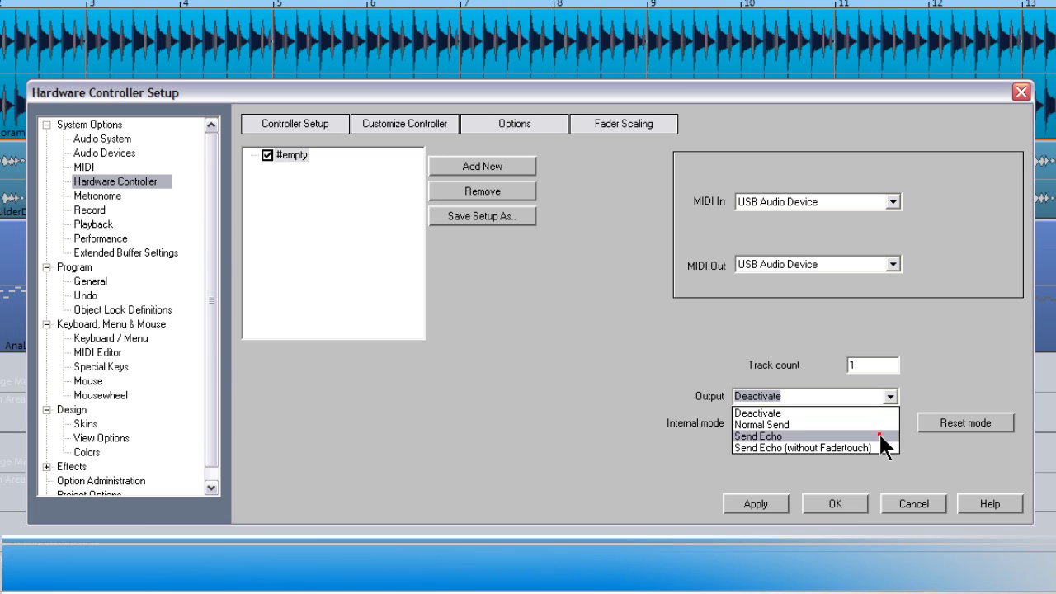
left_click(881, 436)
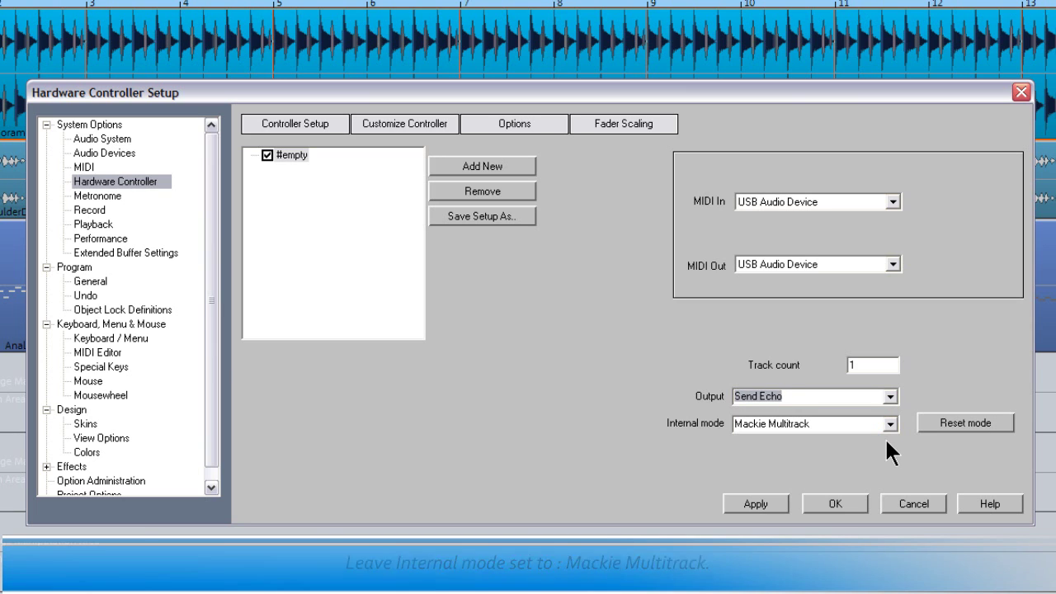
- Save the controller setup under the name XBoard
left_click(475, 219)
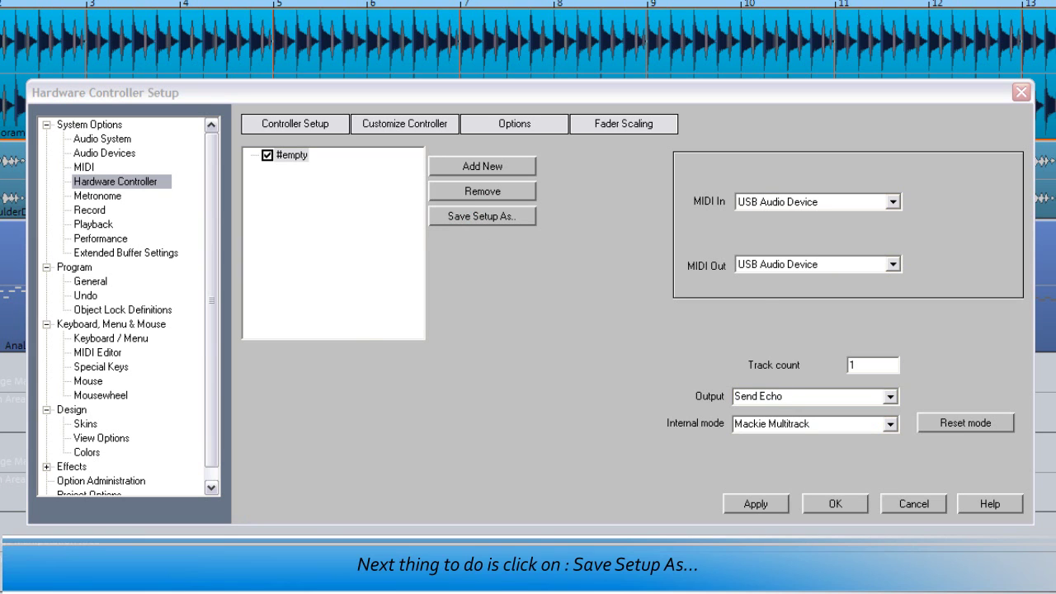
type("XBoard")
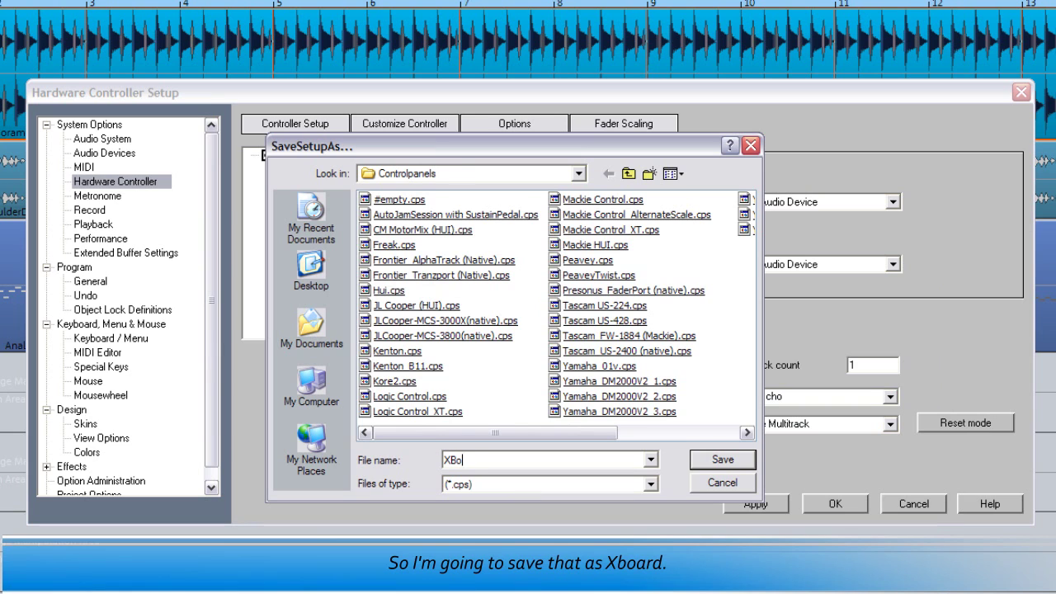
left_click(798, 517)
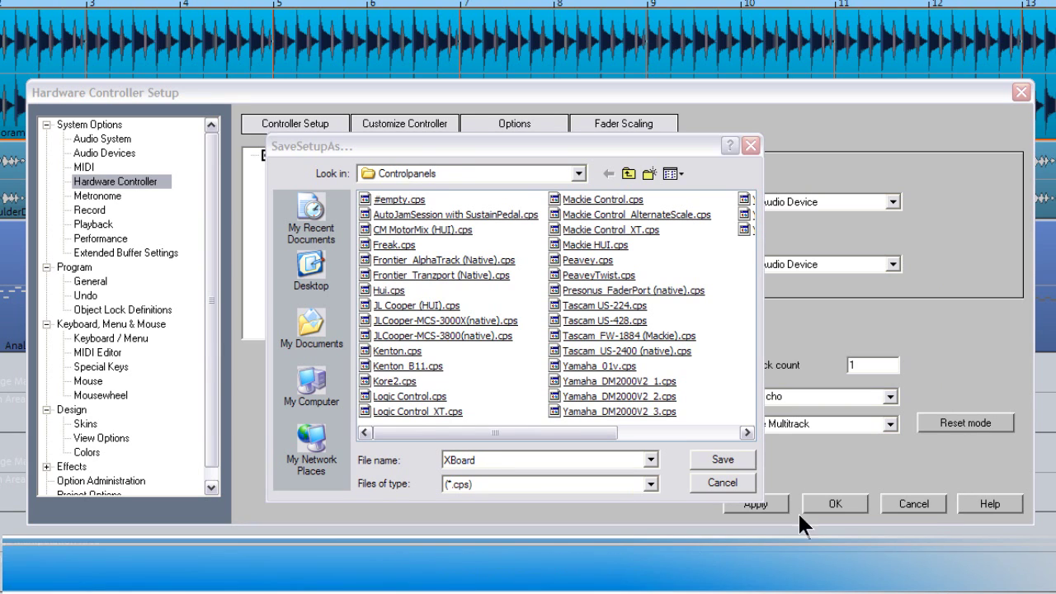
left_click(729, 457)
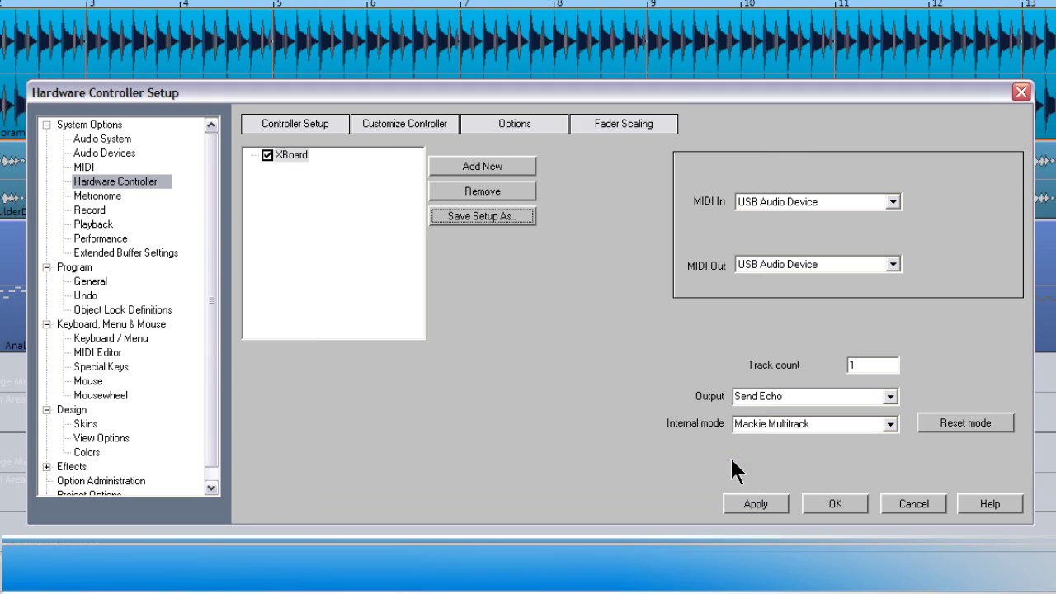
- In the controller customization, choose the mixer track function TrackVPot and enable Auto Increment for the slot
left_click(397, 122)
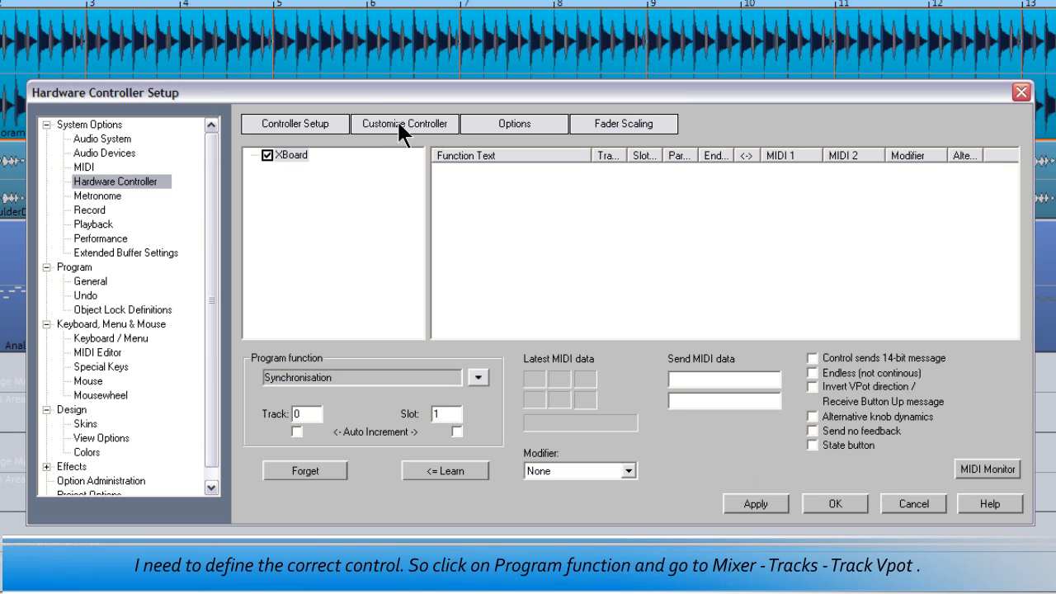
left_click(477, 377)
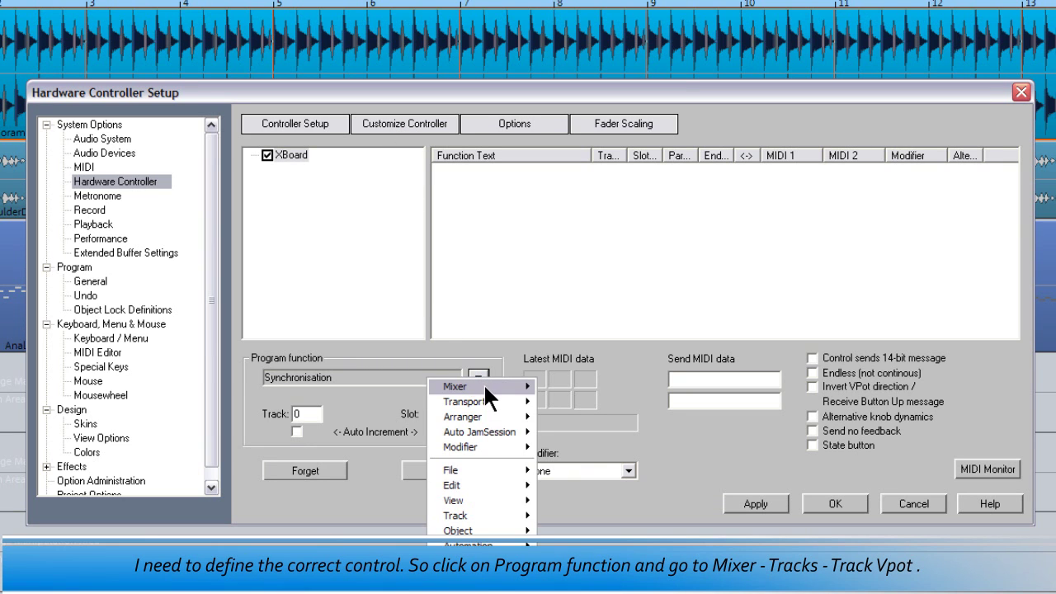
mouse_move(483, 384)
mouse_move(561, 387)
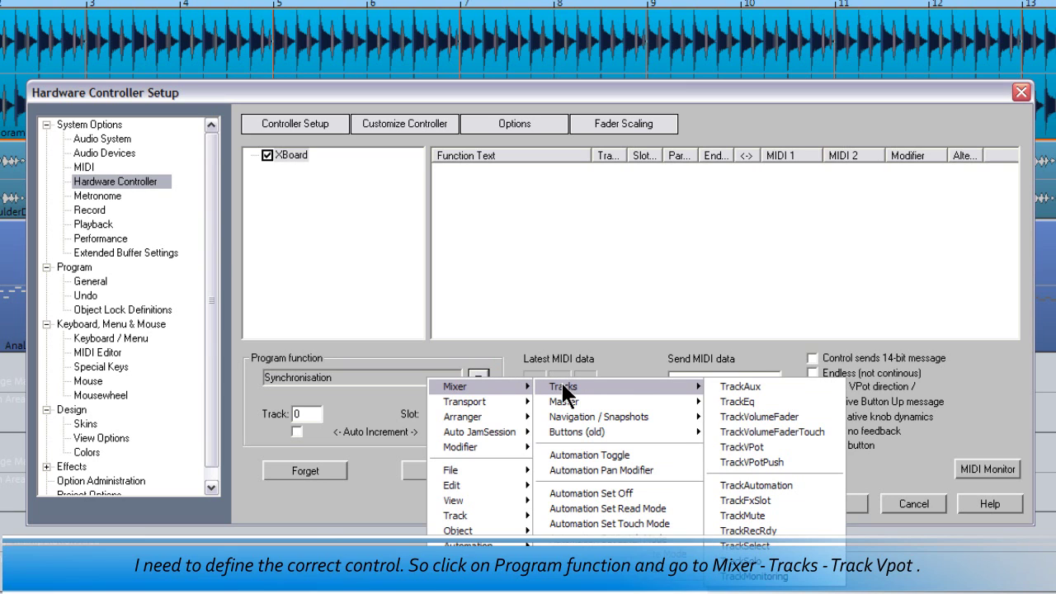
left_click(777, 448)
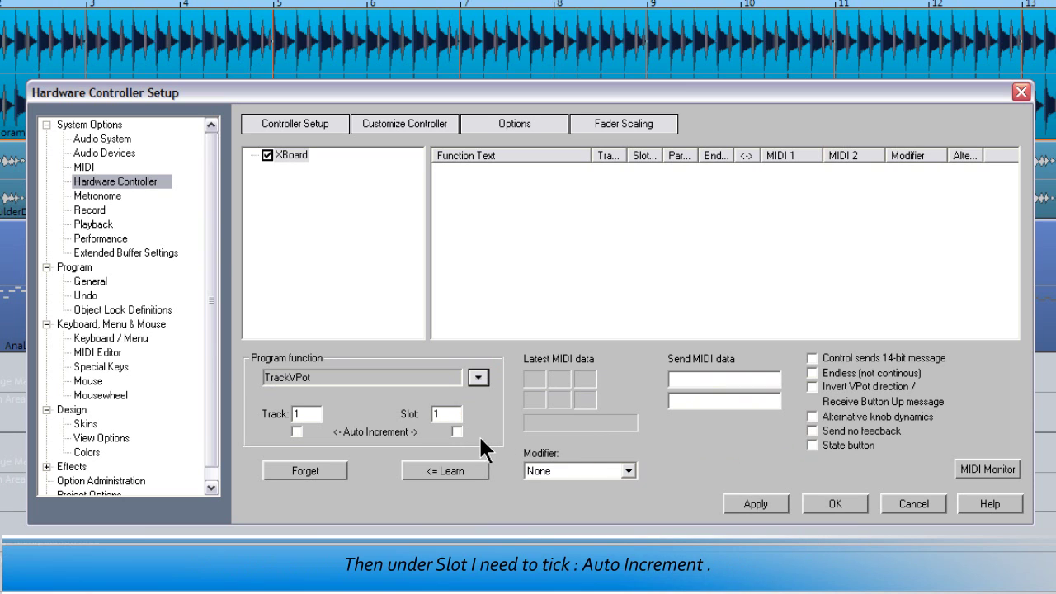
left_click(457, 432)
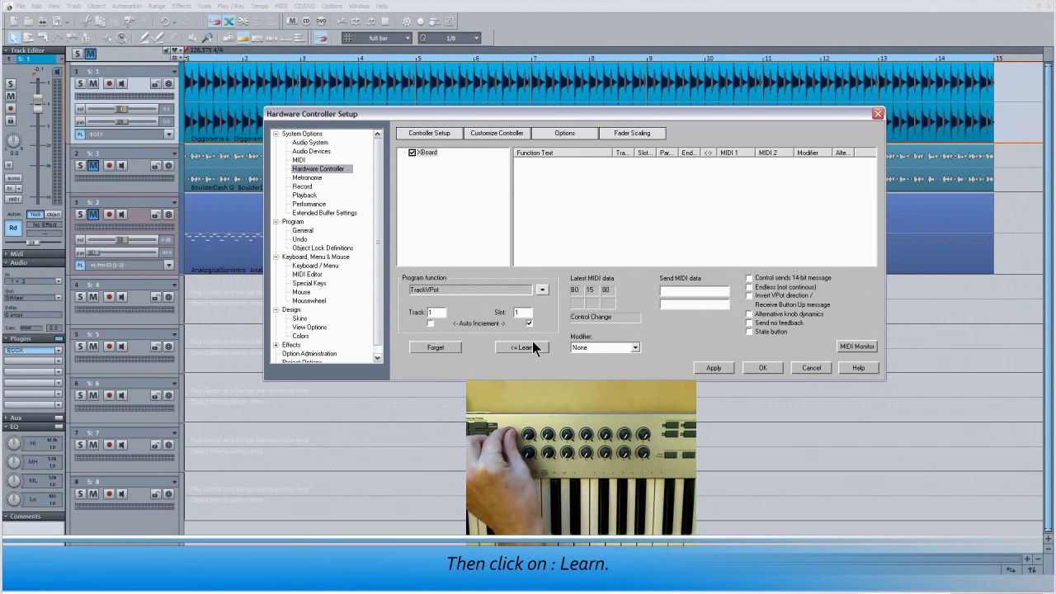
- Learn the eight encoders of the keyboard's first row as TrackVPot controllers for slots 1 to 8, moving each encoder before learning it
left_click(533, 346)
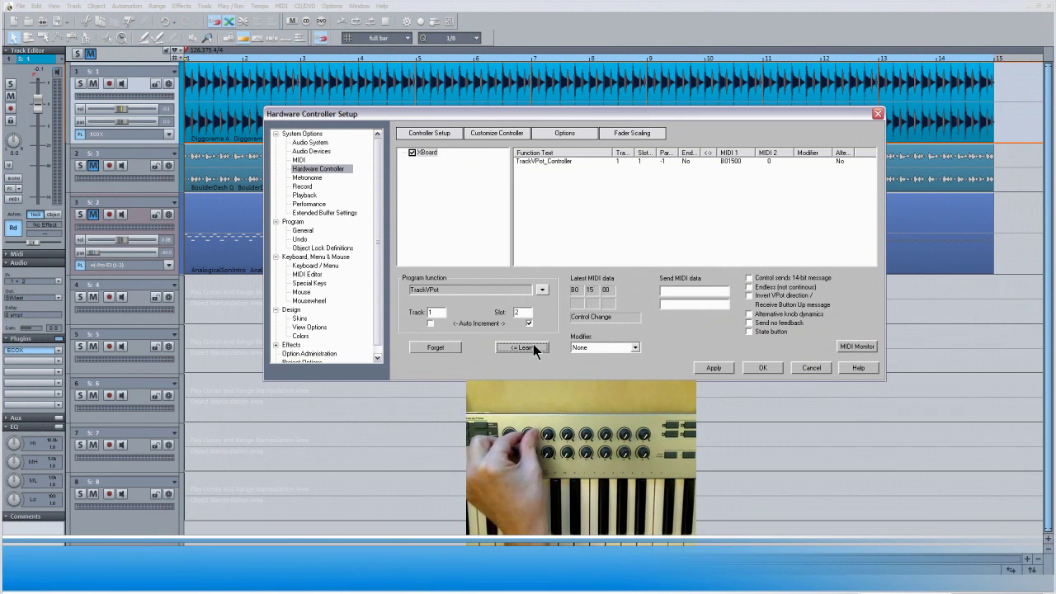
left_click(533, 345)
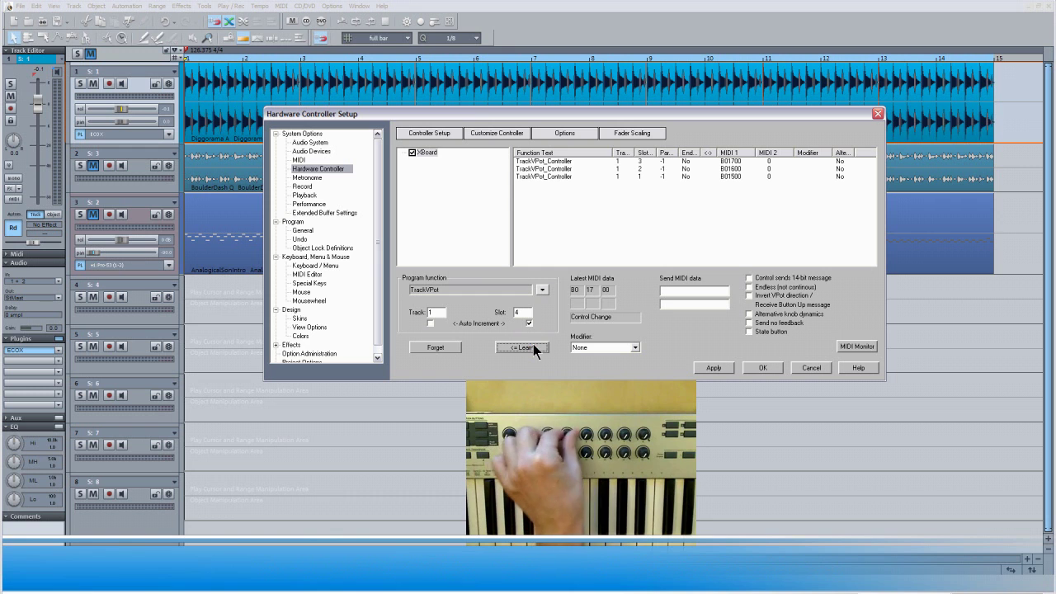
left_click(533, 346)
left_click(533, 346)
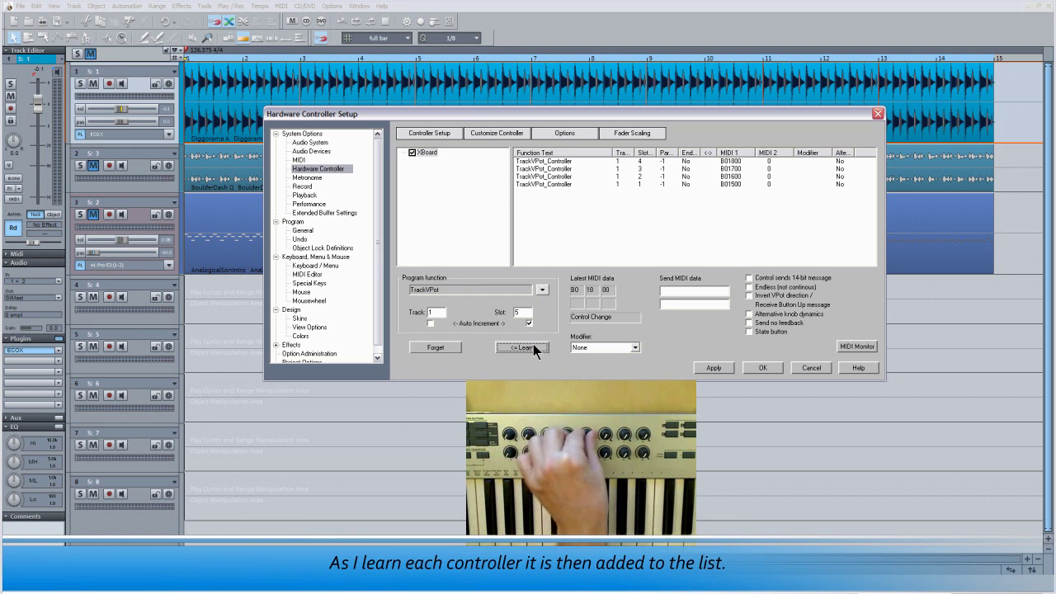
left_click(533, 345)
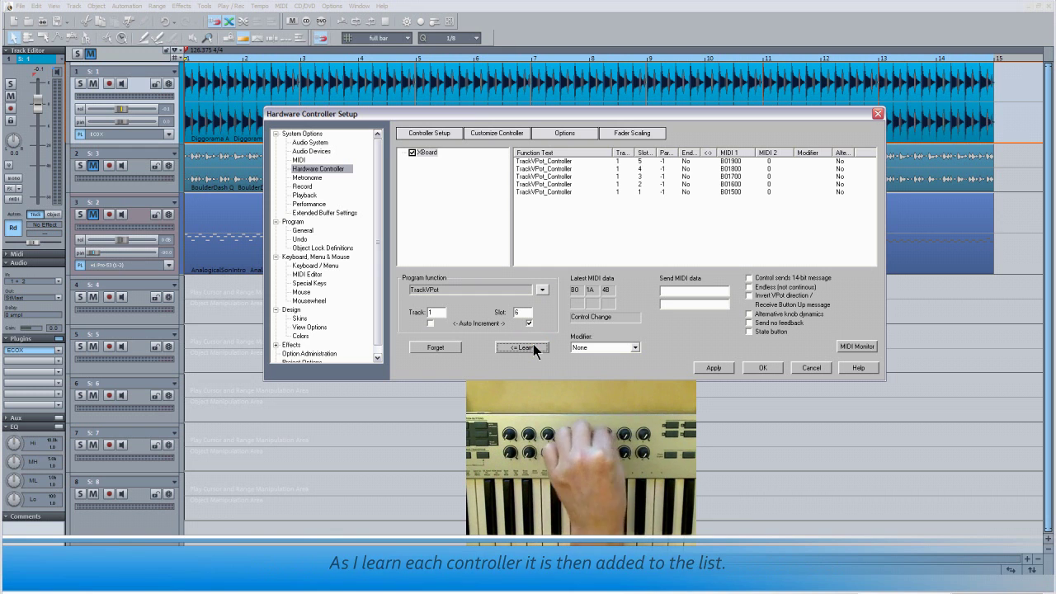
left_click(532, 346)
left_click(533, 346)
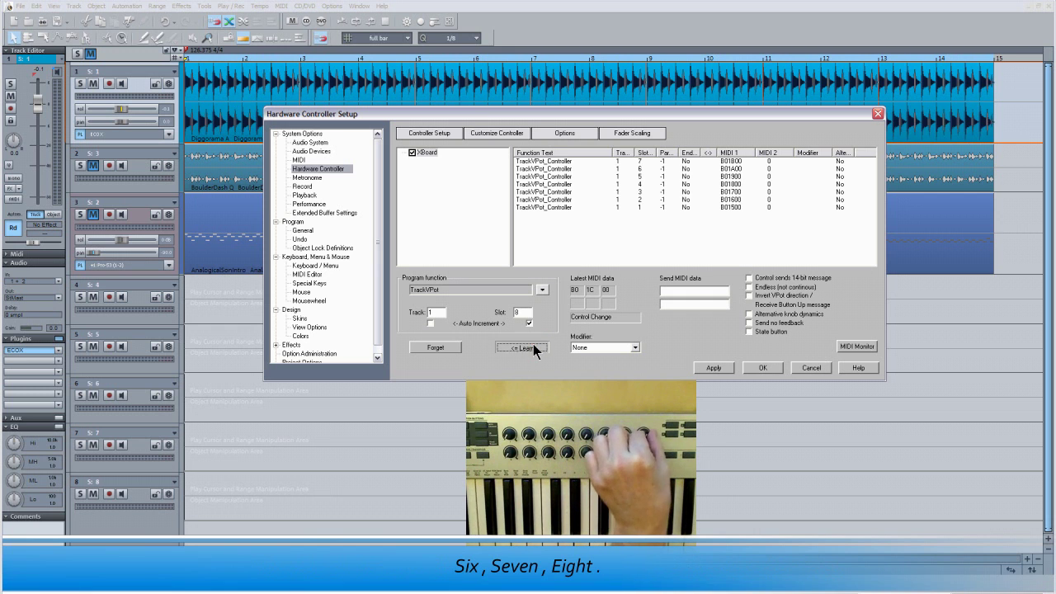
left_click(533, 345)
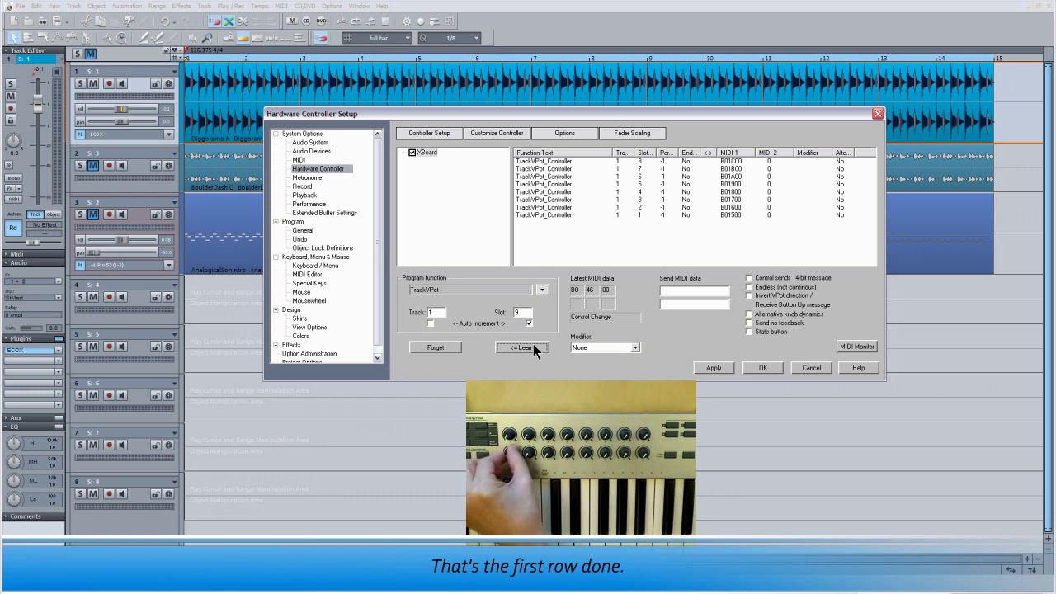
- Learn the encoders of the keyboard's second row as TrackVPot controllers from slot 9 onward and accept the hardware controller setup
left_click(533, 346)
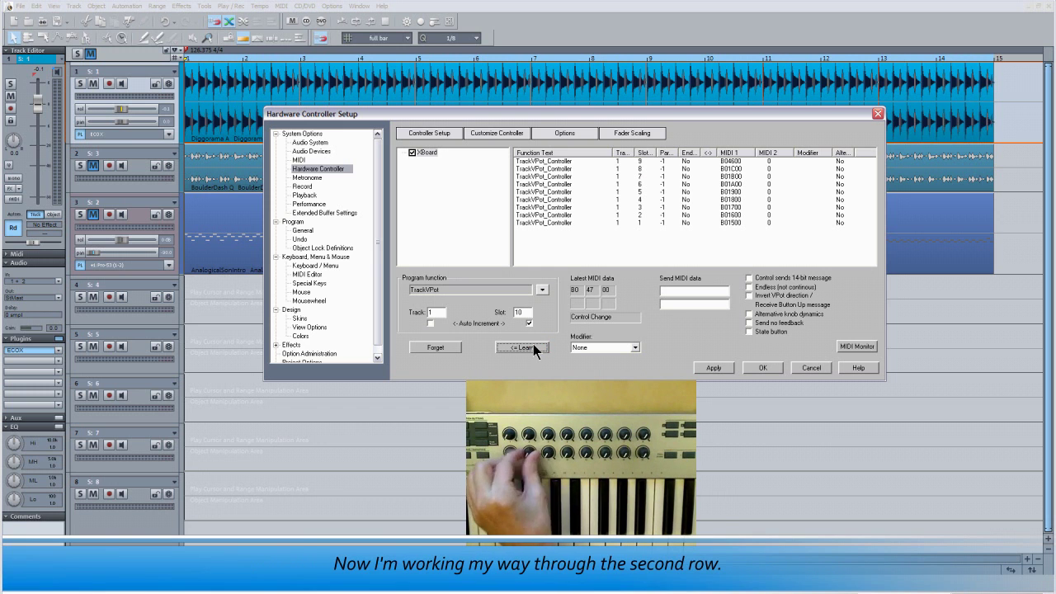
left_click(532, 346)
left_click(533, 345)
left_click(532, 346)
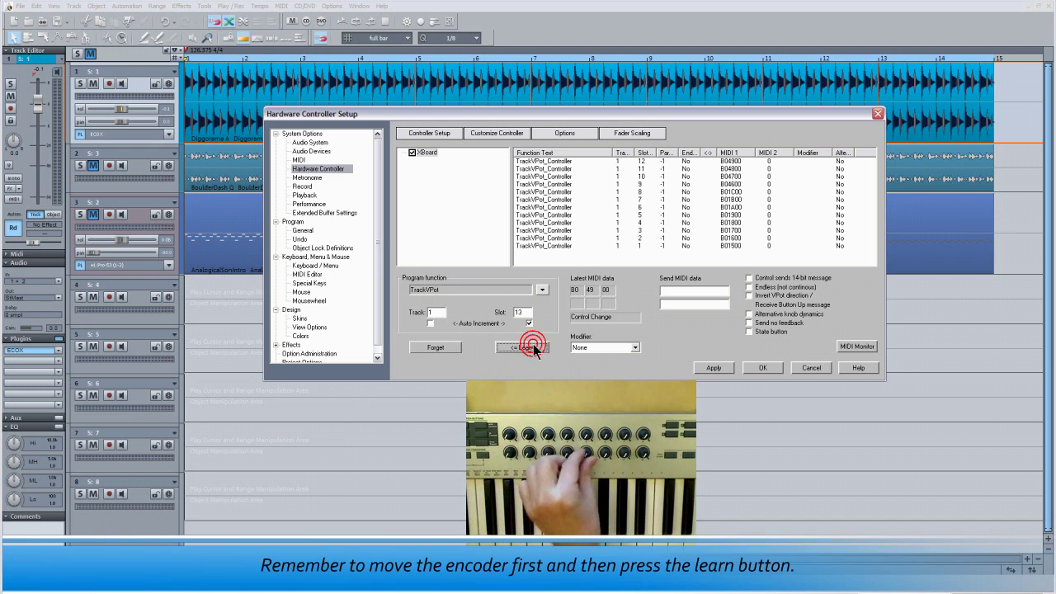
left_click(533, 347)
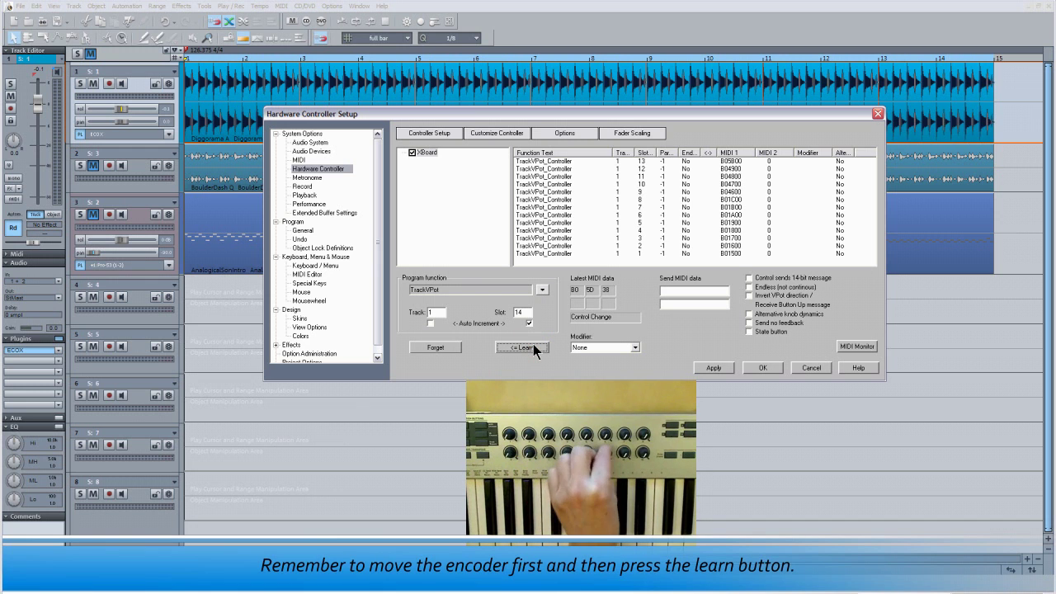
left_click(532, 346)
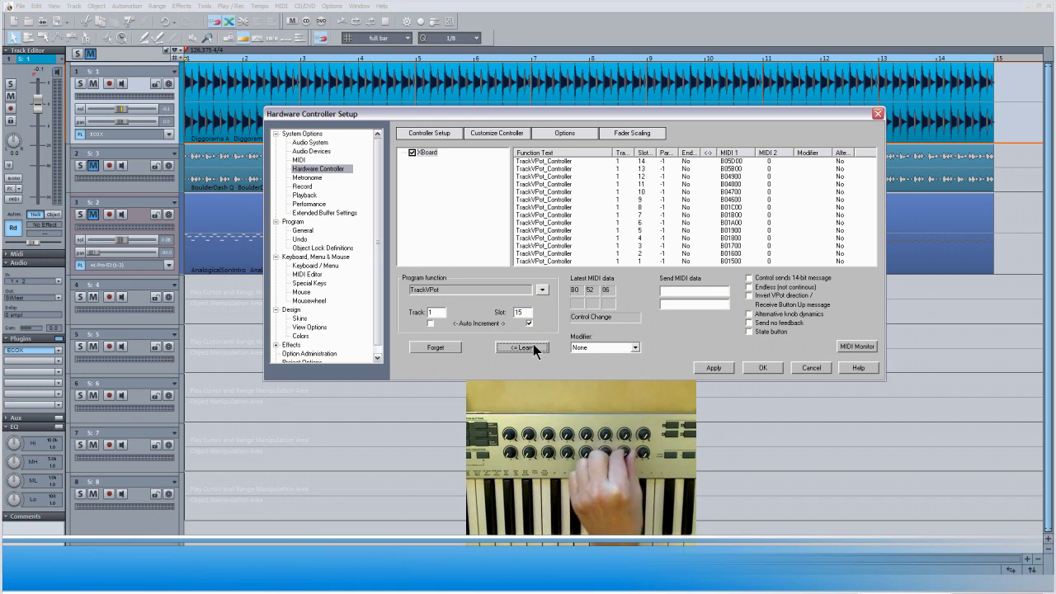
left_click(533, 347)
left_click(533, 346)
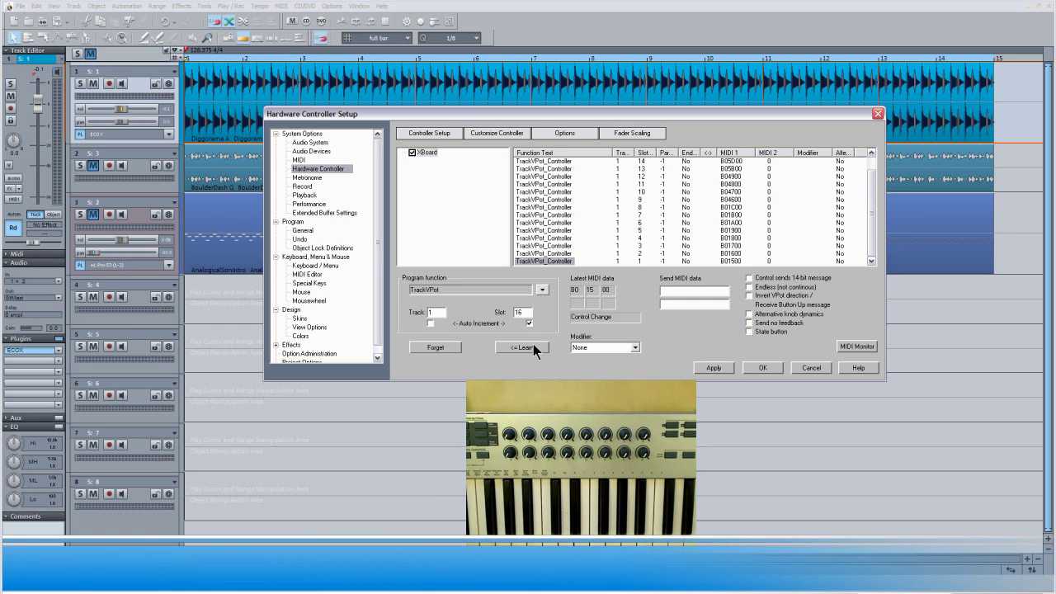
left_click(764, 368)
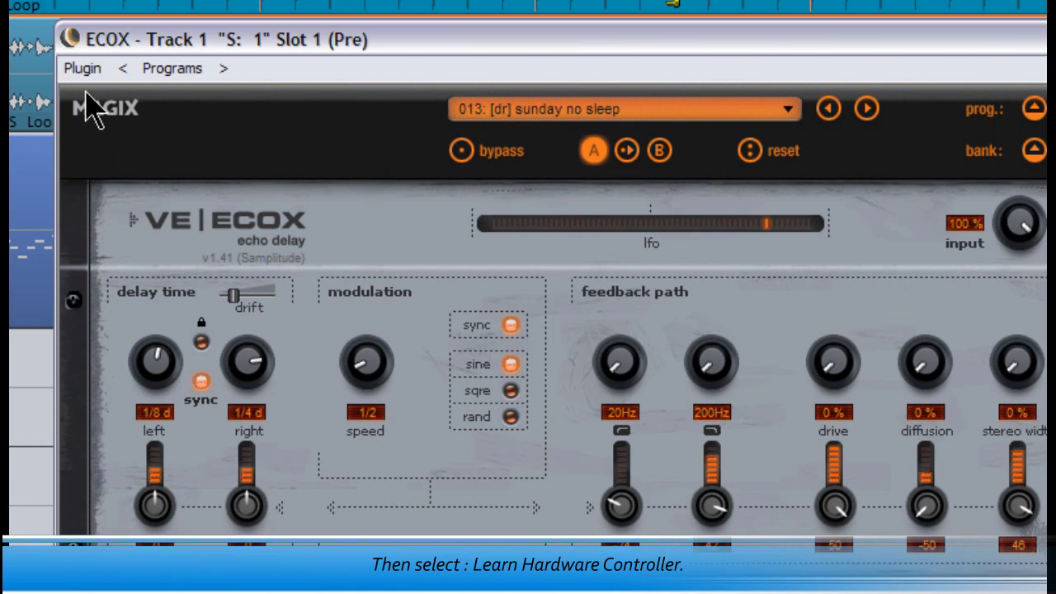
- Start Learn Hardware Controller for the ECOX plugin and assign the left delay time knob to the first encoder
left_click(82, 69)
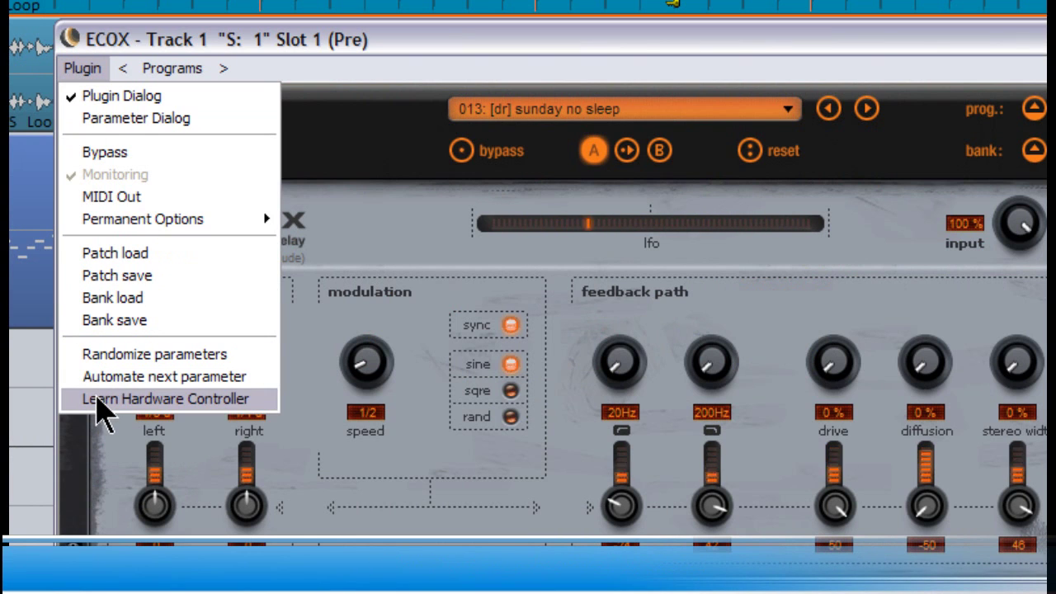
left_click(100, 401)
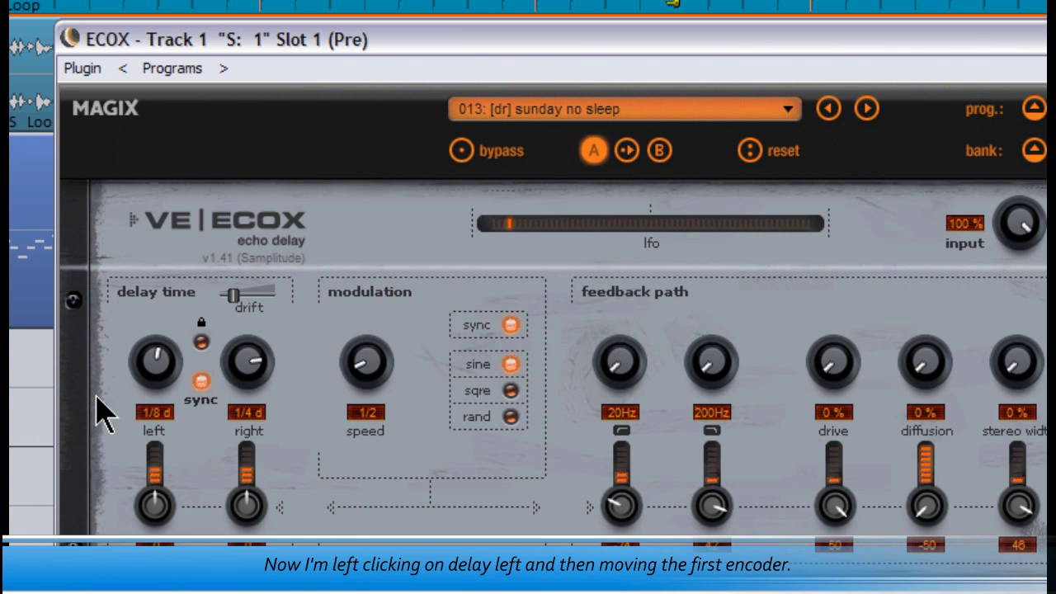
left_click(159, 364)
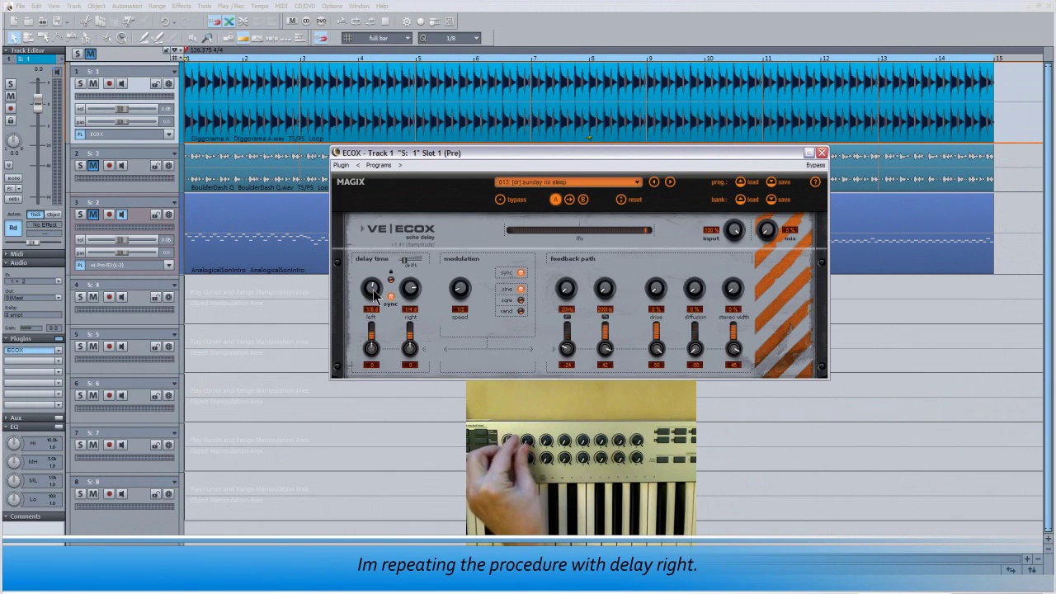
- Learn the right delay time and low-cut filter knobs of ECOX to the second and third encoders of the first row
left_click(340, 165)
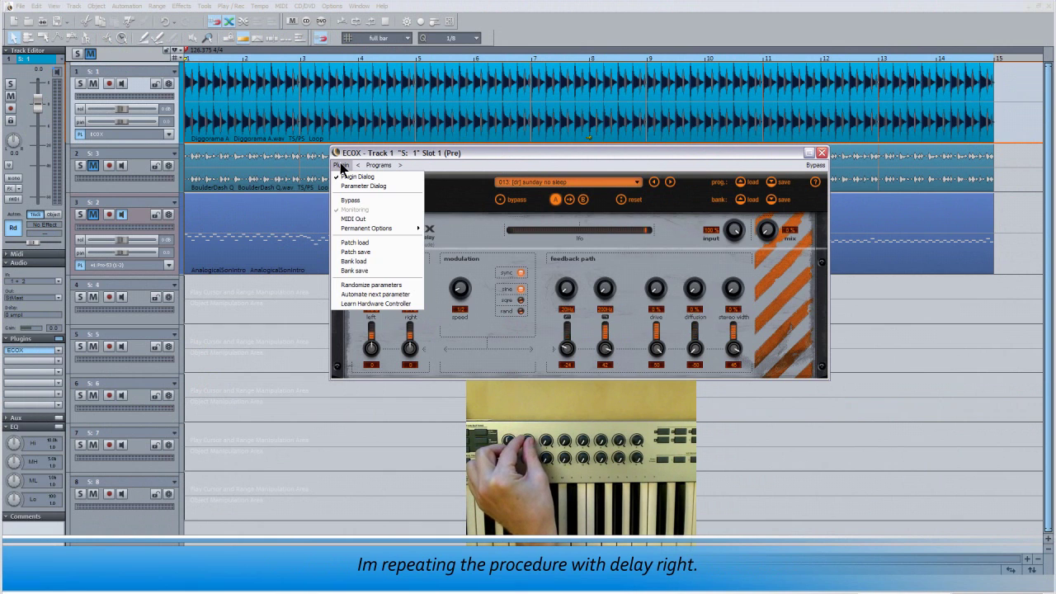
left_click(368, 304)
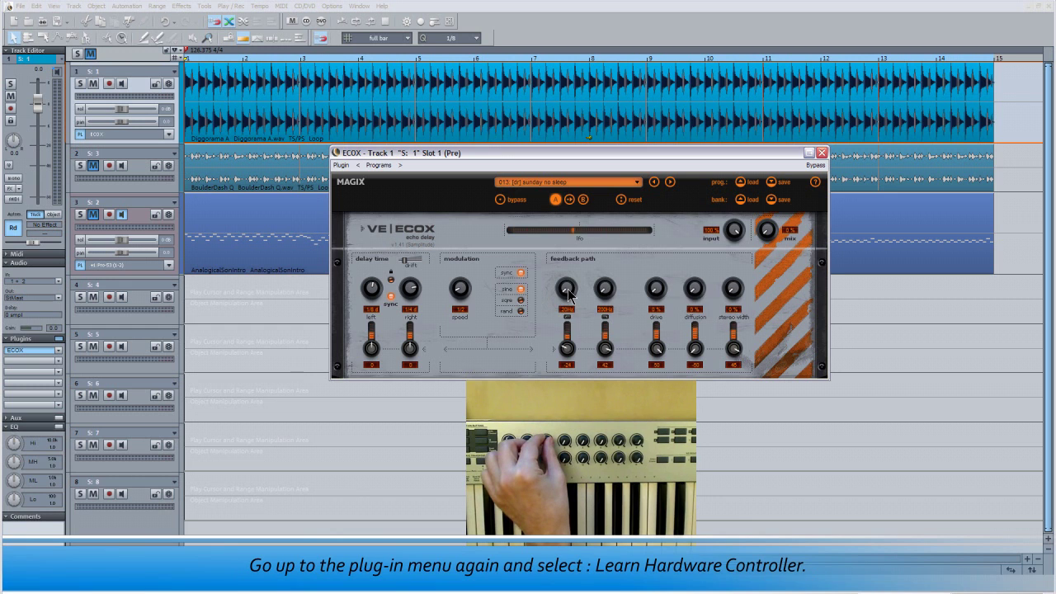
left_click(340, 165)
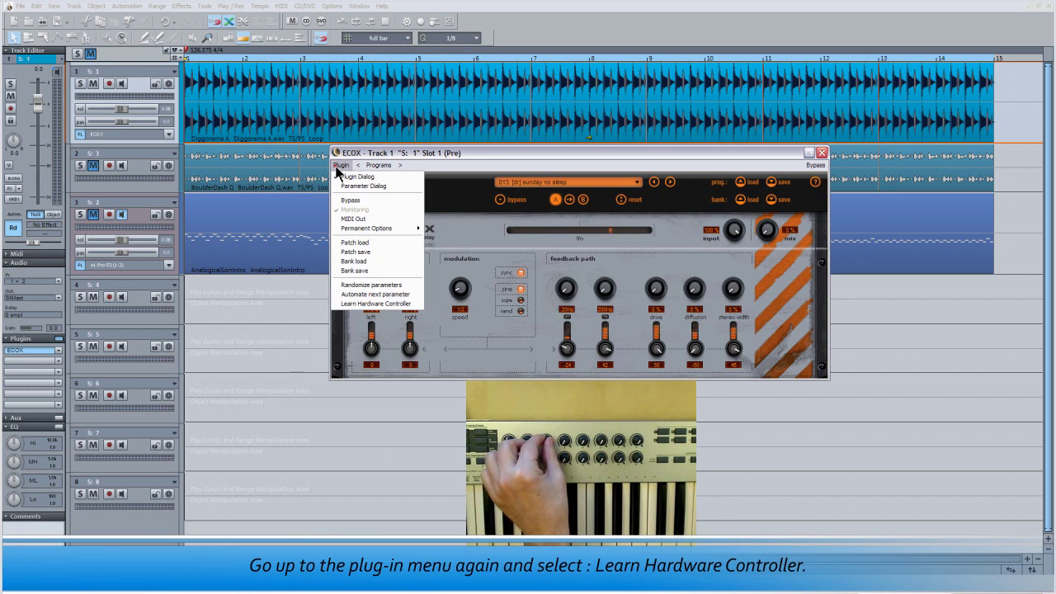
left_click(355, 303)
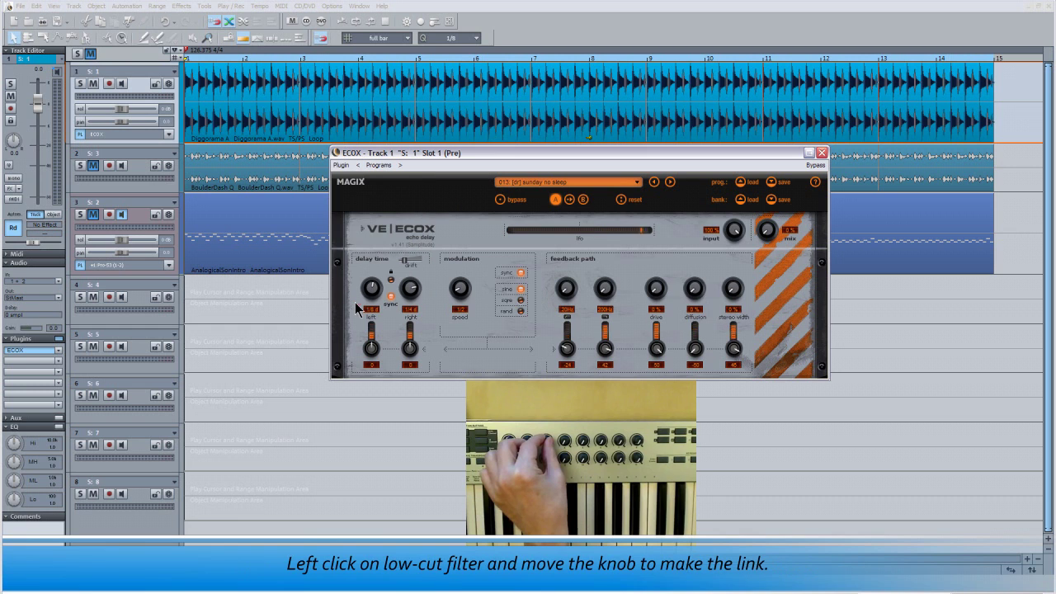
left_click(567, 310)
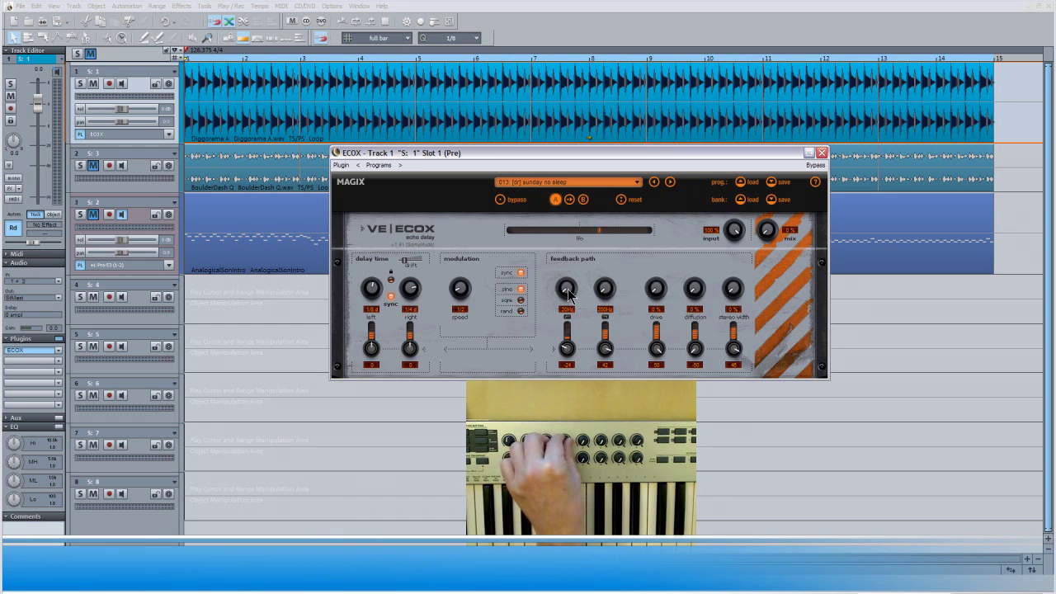
- Learn the ECOX high-cut filter, drive and diffusion knobs to the fourth, fifth and sixth encoders
left_click(341, 165)
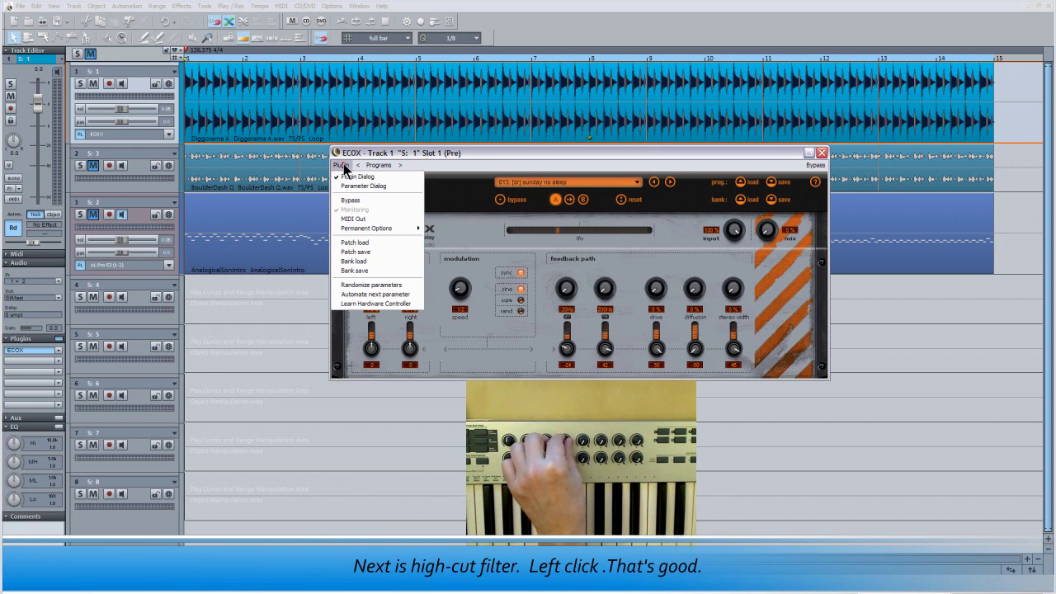
left_click(379, 302)
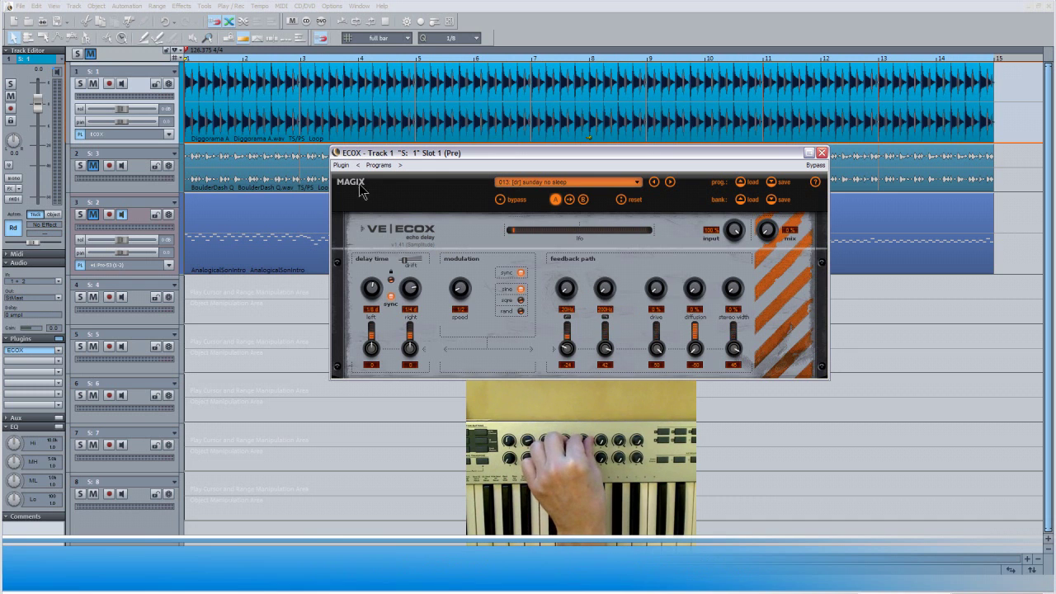
left_click(341, 165)
left_click(350, 305)
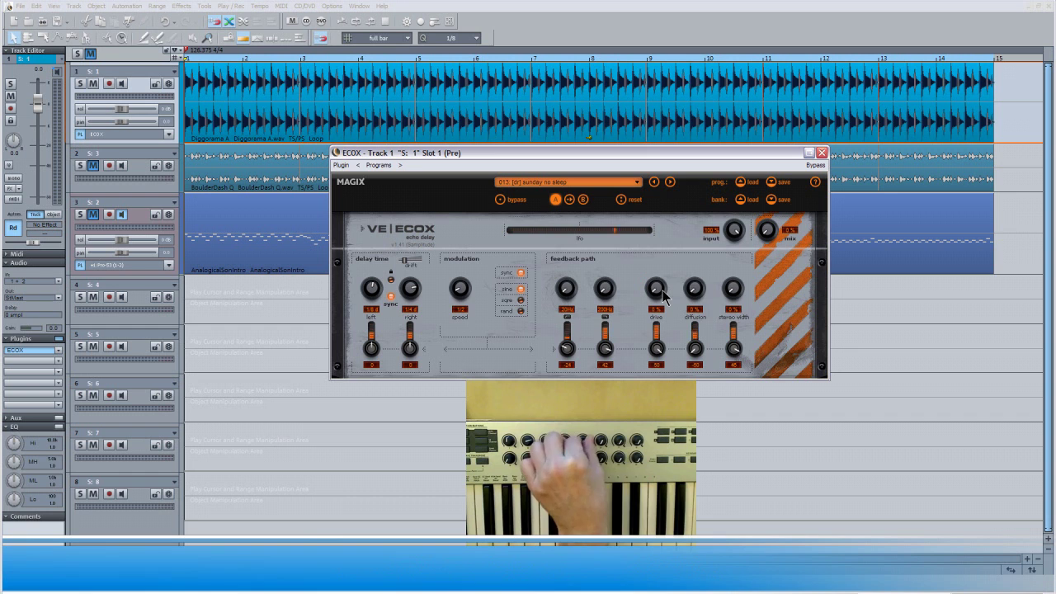
left_click(341, 165)
left_click(358, 305)
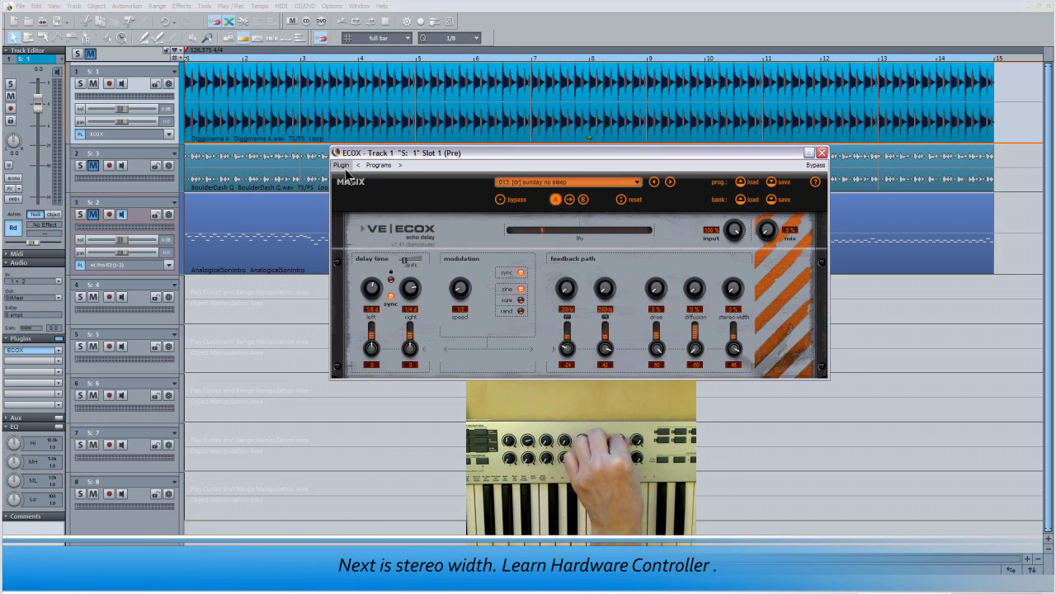
- Learn the ECOX stereo width and mix knobs to the seventh and eighth encoders
left_click(340, 165)
left_click(357, 304)
left_click(736, 290)
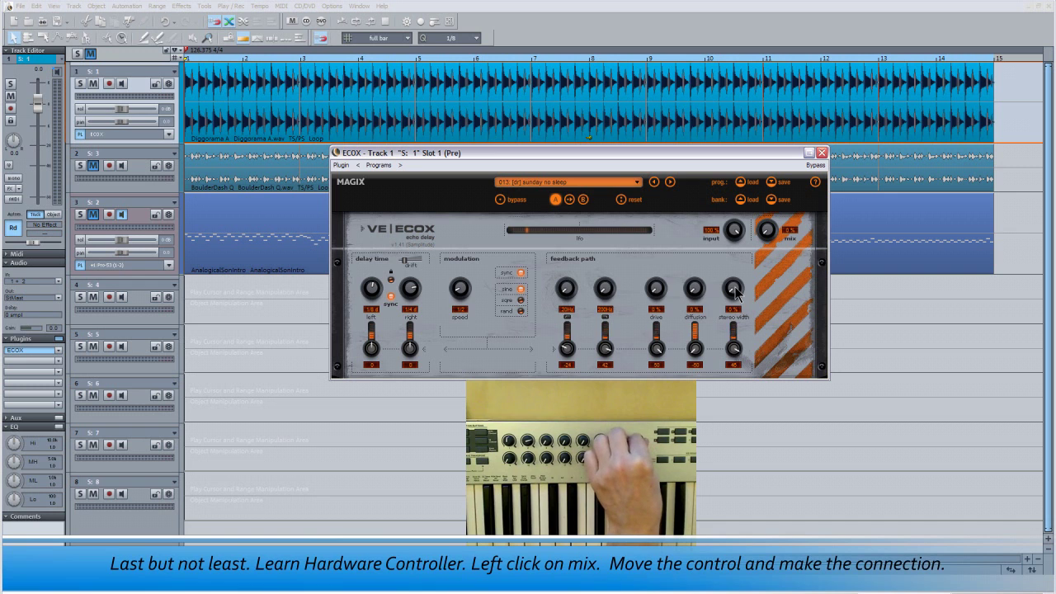
left_click(356, 167)
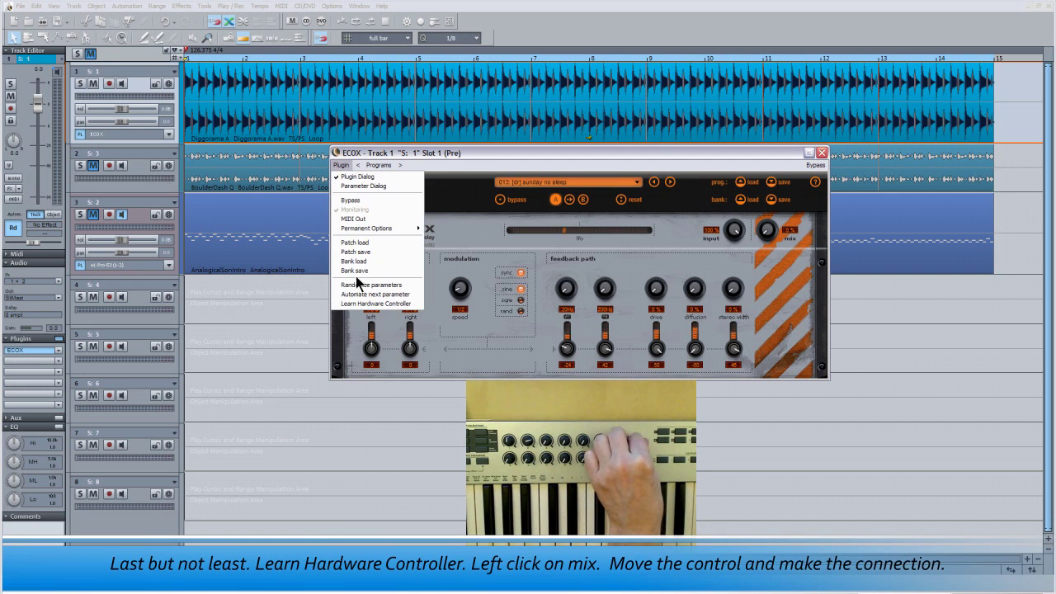
left_click(357, 304)
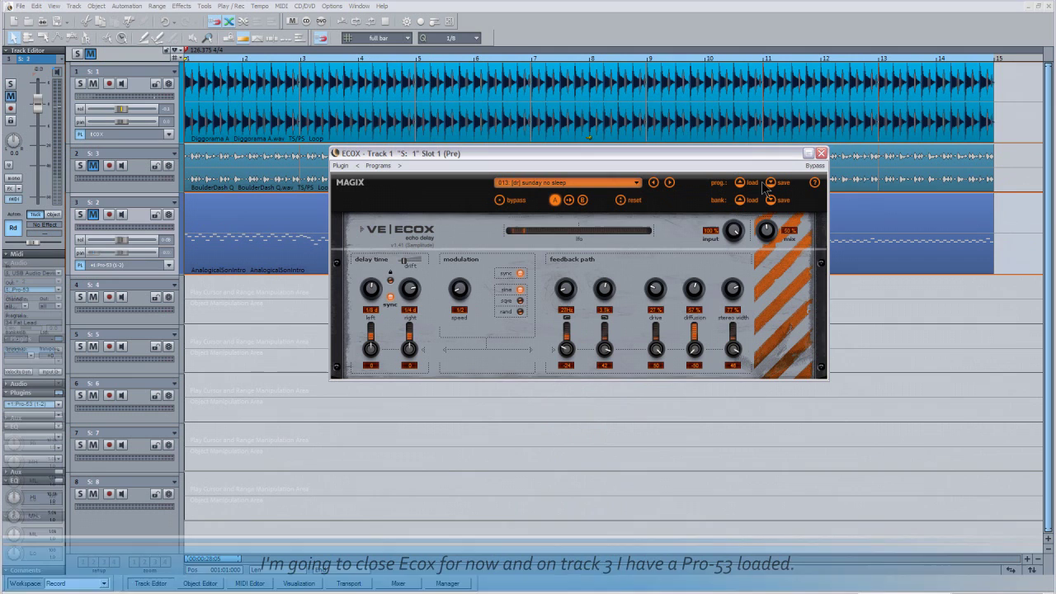
- Close ECOX, open the Pro-53 on track 3 and learn its filter cutoff knob to the second row's sixth encoder
left_click(821, 155)
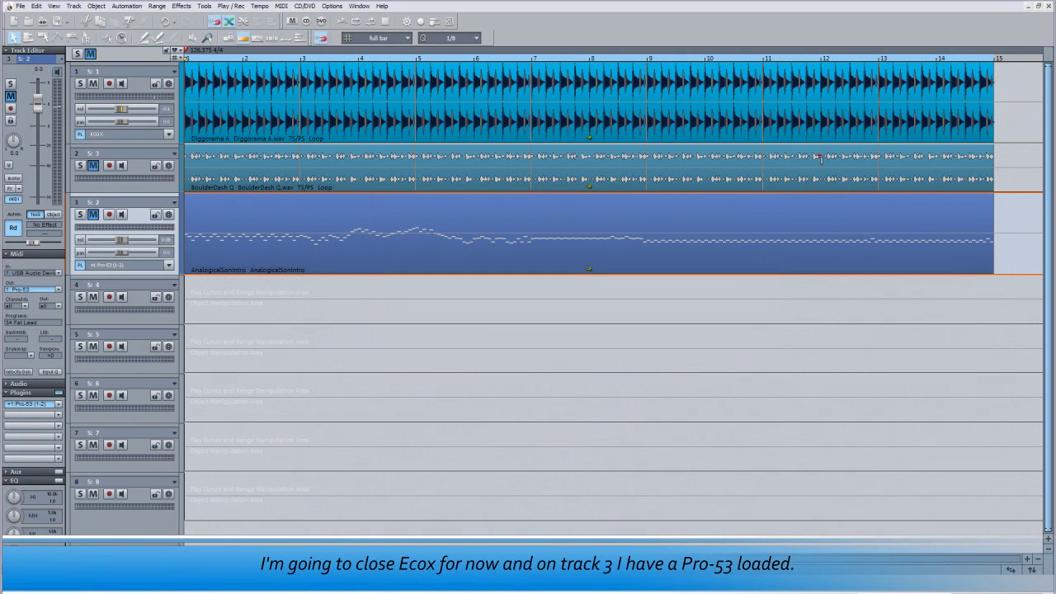
left_click(122, 264)
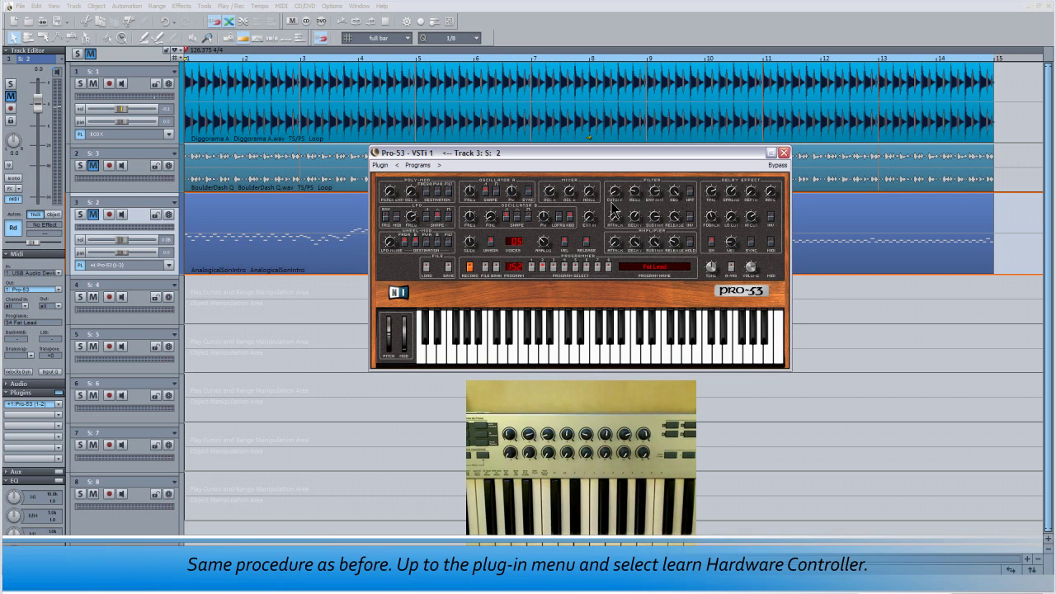
left_click(379, 165)
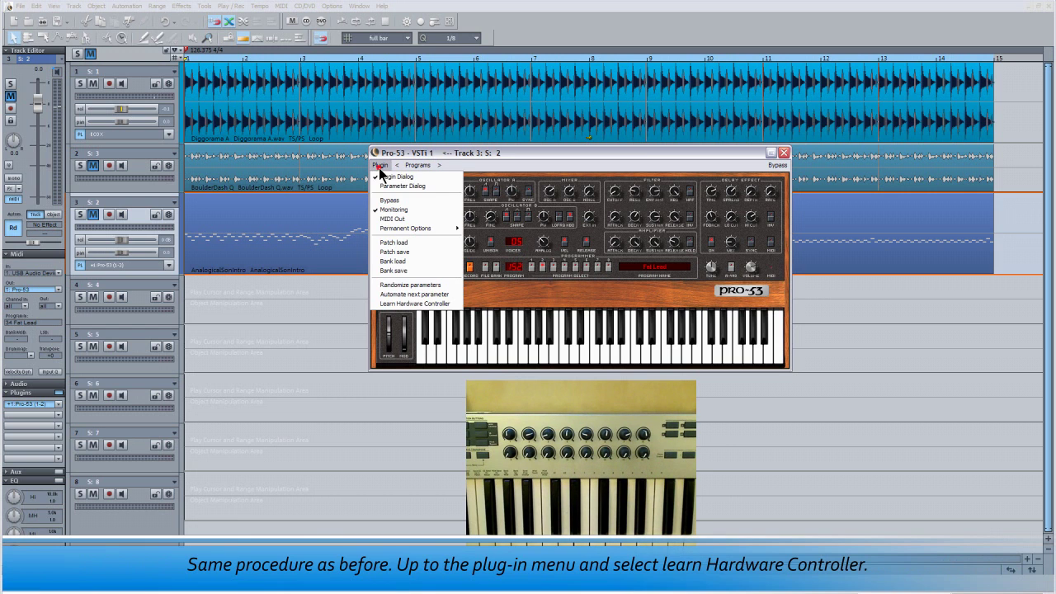
left_click(382, 303)
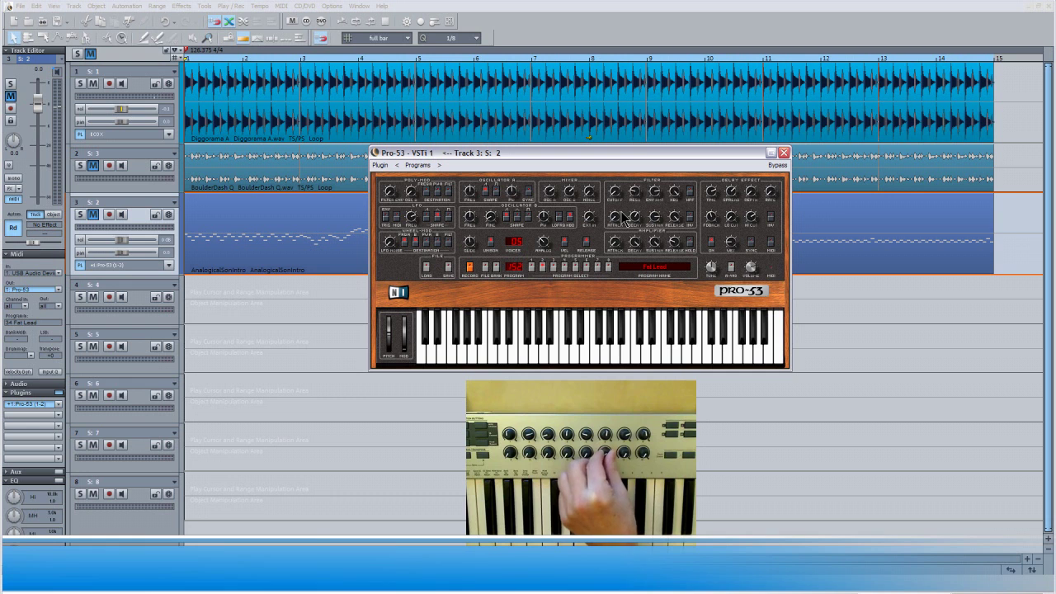
- Learn the Pro-53 filter resonance and filter envelope amount knobs to the last two encoders of the second row
left_click(380, 165)
left_click(391, 306)
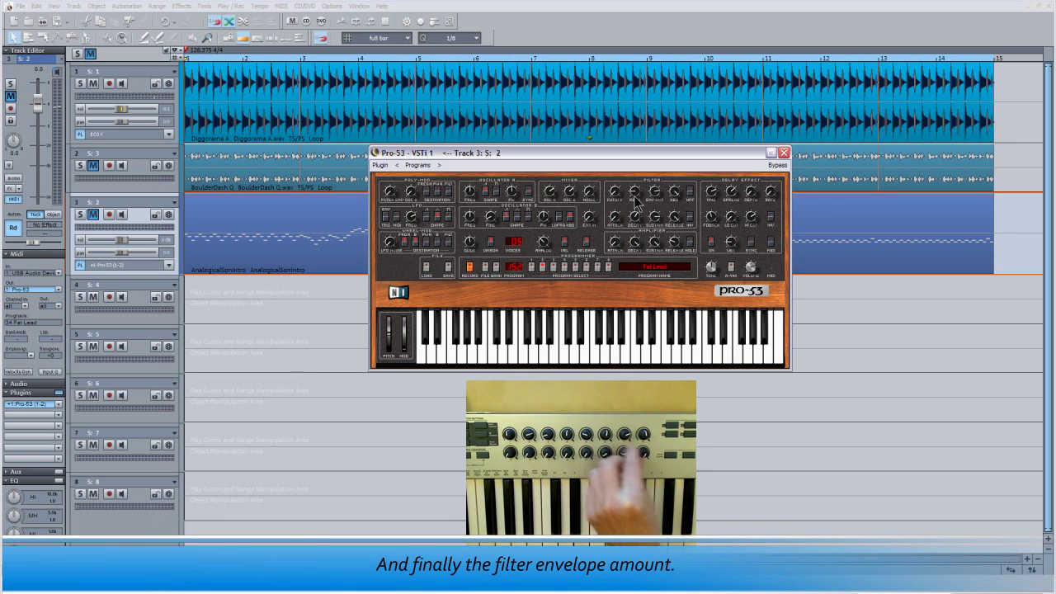
left_click(380, 165)
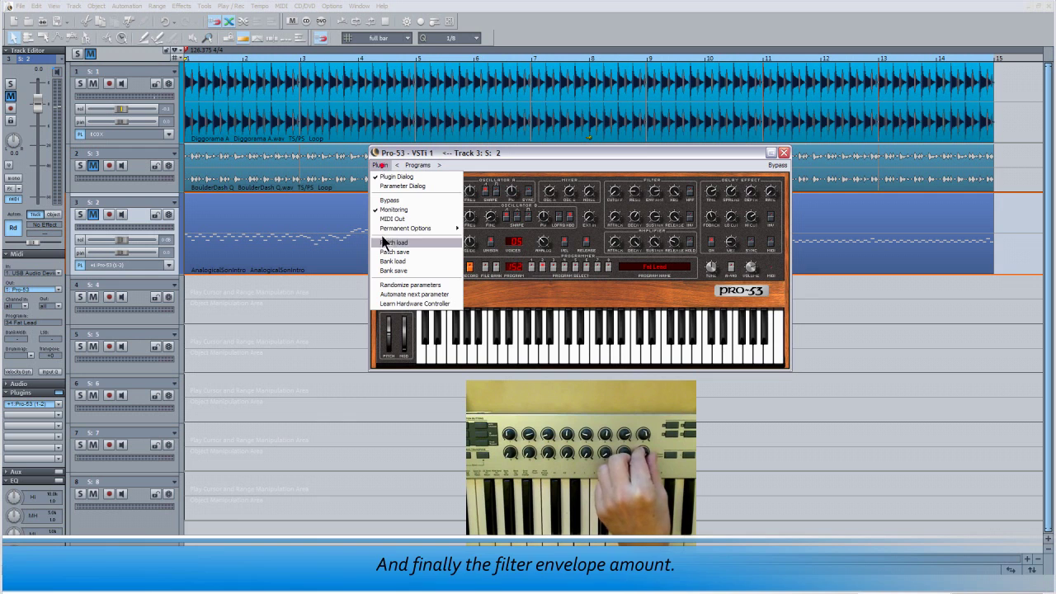
left_click(396, 305)
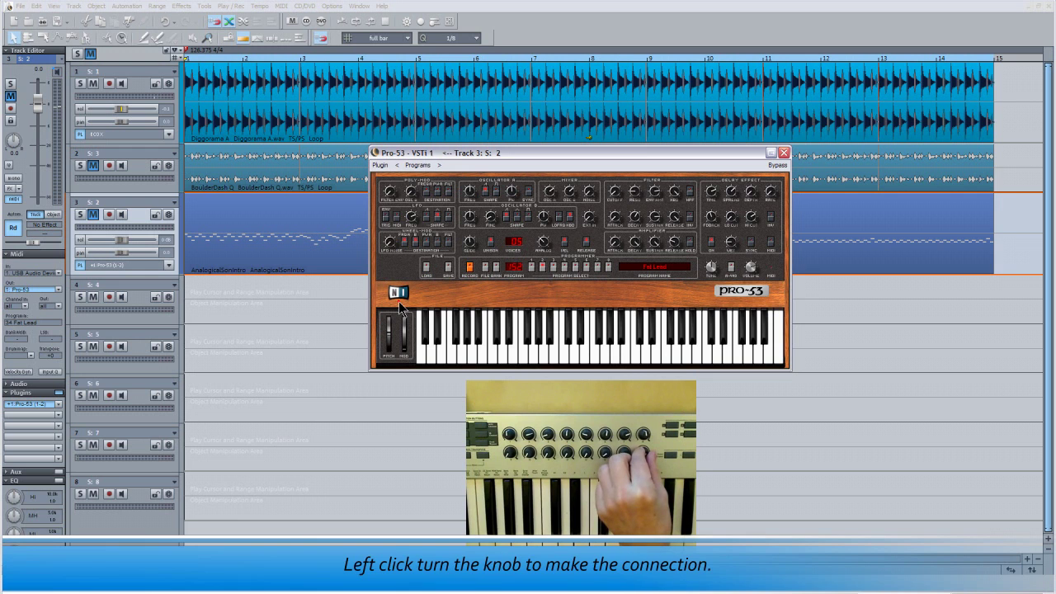
left_click(658, 195)
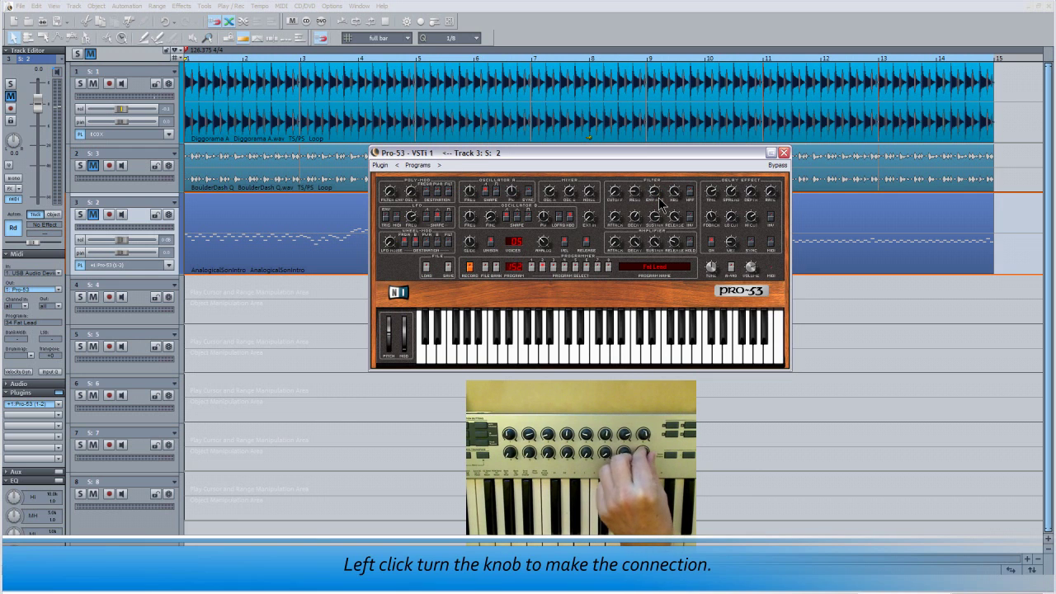
- Unmute tracks 2 and 3, play the arrangement to try the Pro-53 encoders, and stop playback
left_click(94, 166)
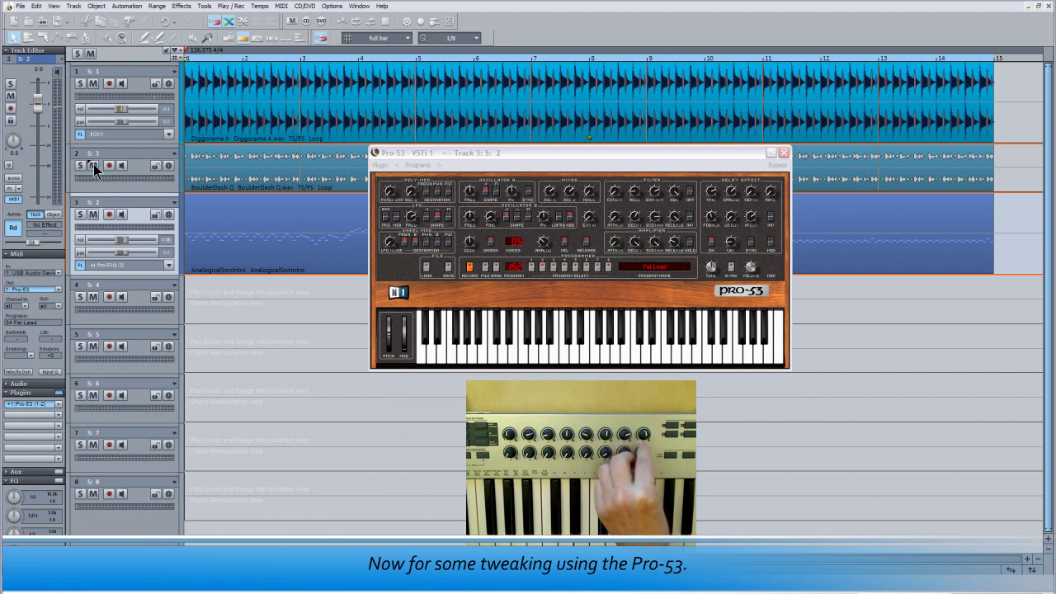
left_click(136, 221)
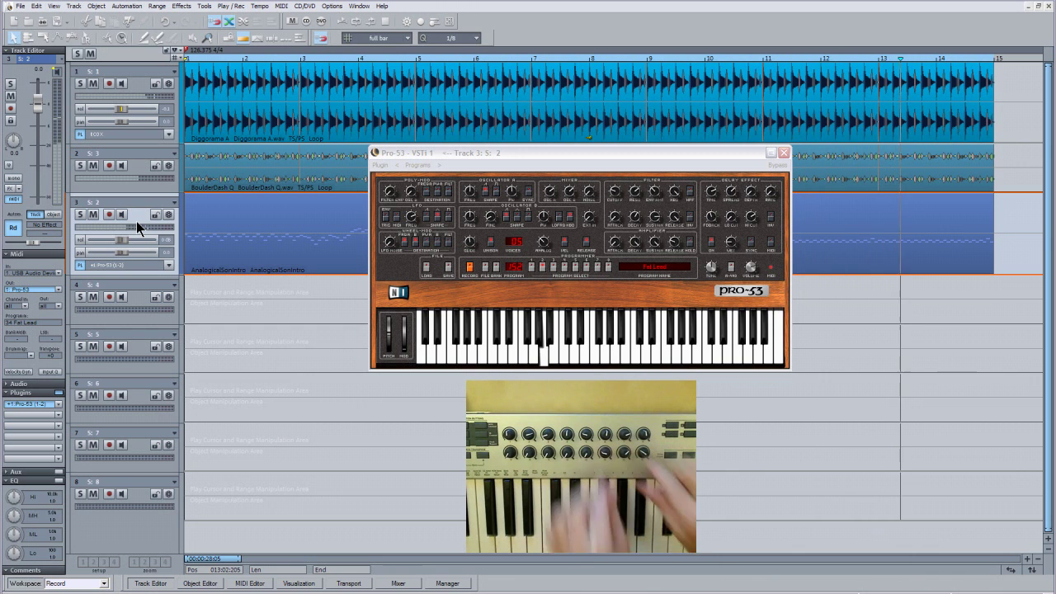
key("space")
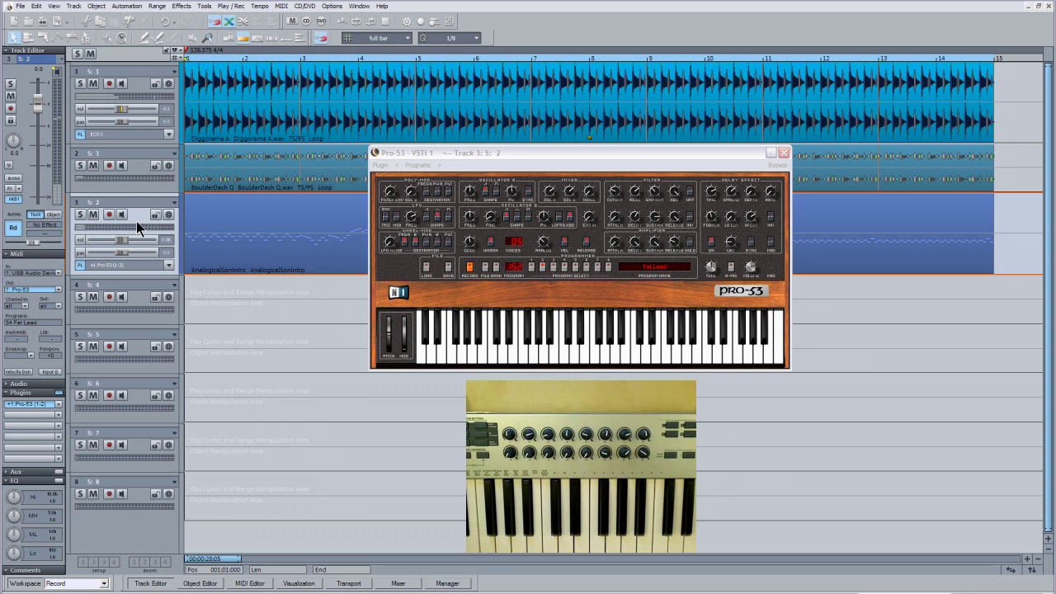